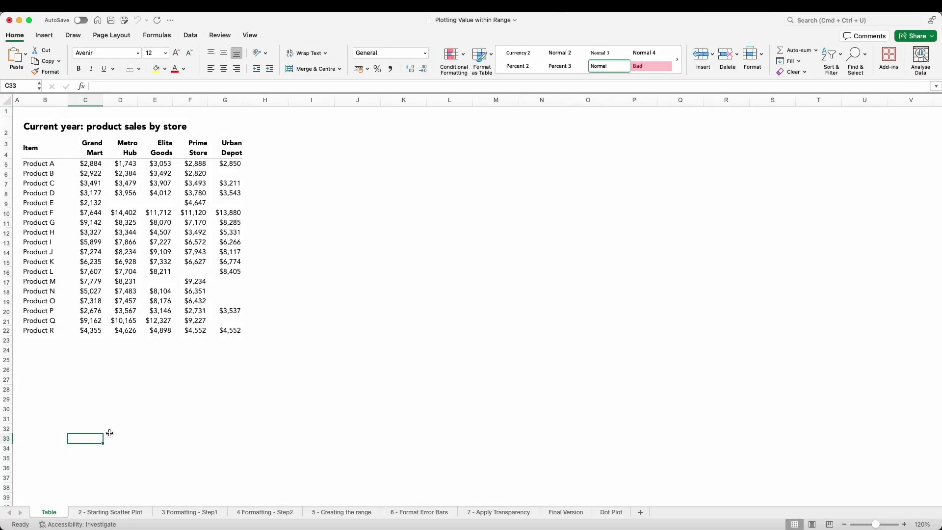
Step: Highlight the product names Product A–R and the store headers Grand Mart to Urban Depot
left_click_drag(45, 165, 47, 333)
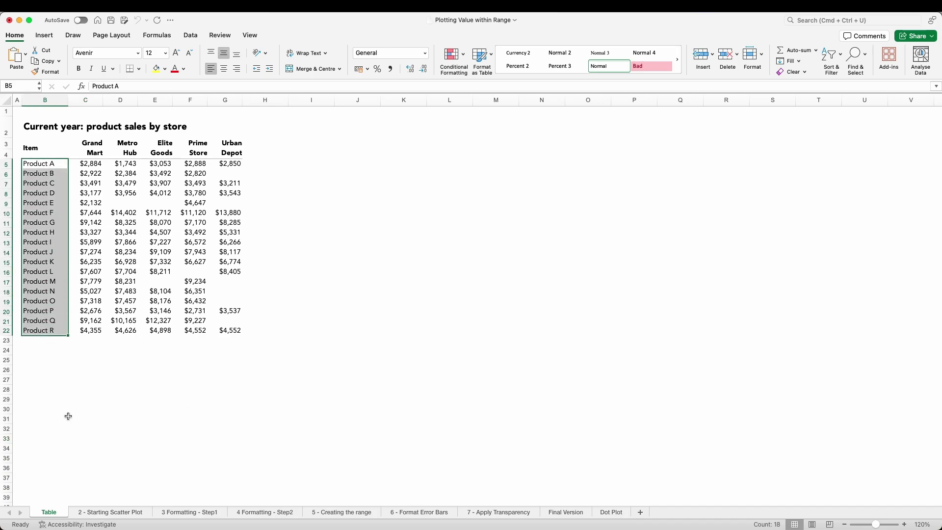
left_click(91, 409)
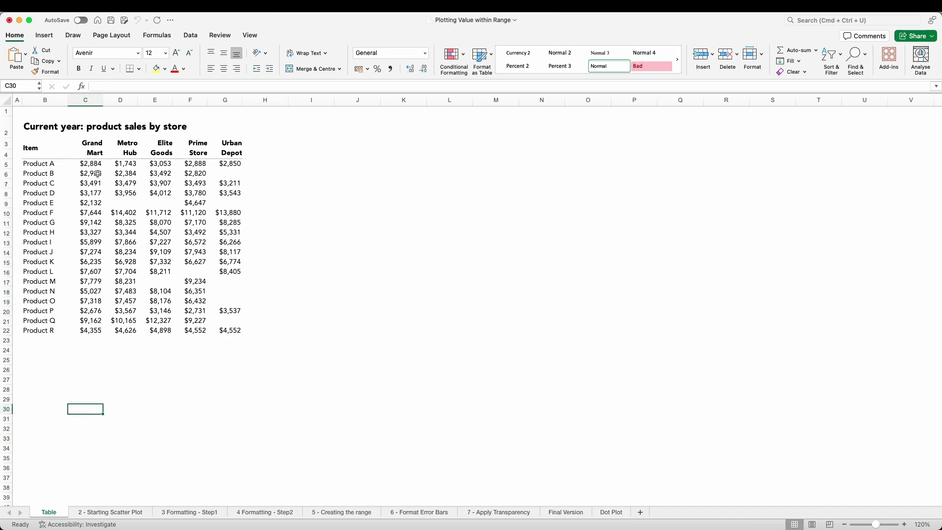
left_click_drag(88, 147, 230, 150)
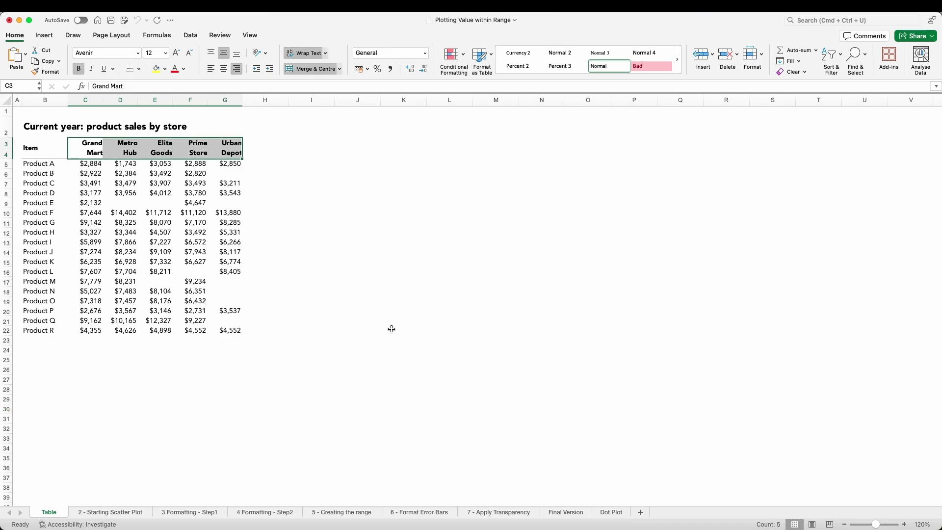
left_click(85, 146)
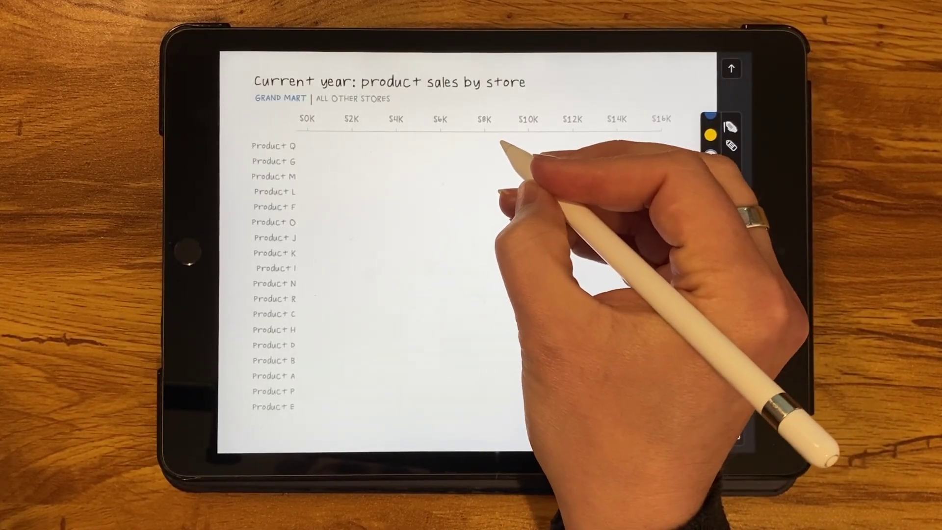
Step: Draw grey range bars in the Product Q and G rows and blue Grand Mart dots on Q, G and M
left_click_drag(500, 142, 578, 143)
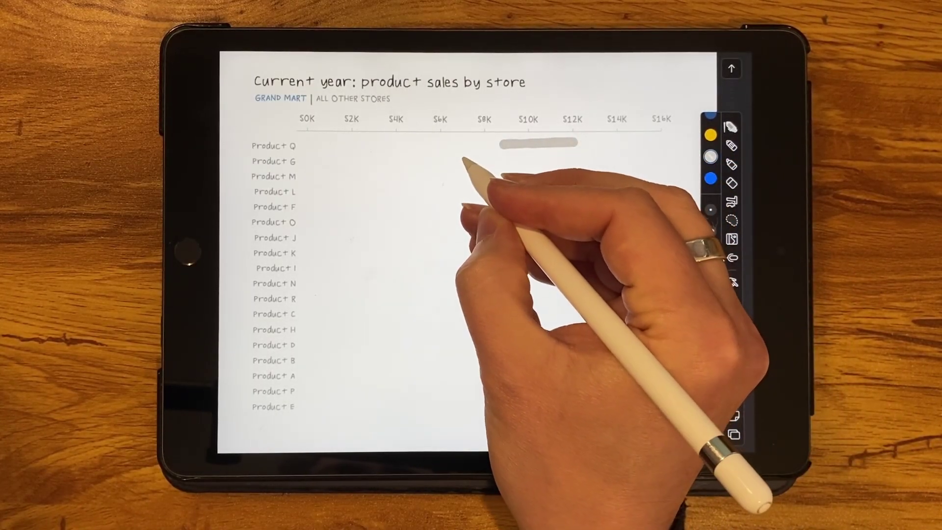
mouse_move(459, 160)
left_mouse_down()
mouse_move(515, 160)
mouse_move(499, 178)
mouse_move(507, 177)
left_mouse_up()
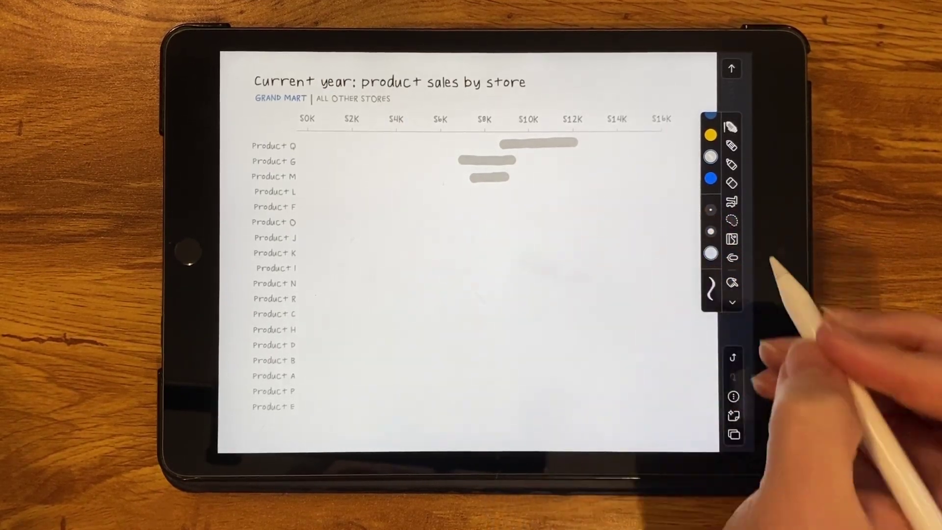
left_click(504, 146)
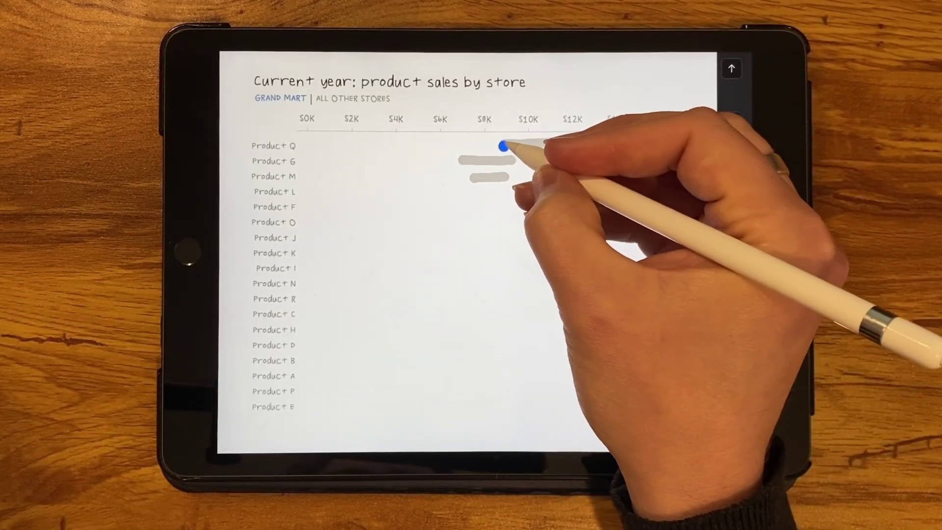
left_click(512, 160)
left_click(472, 178)
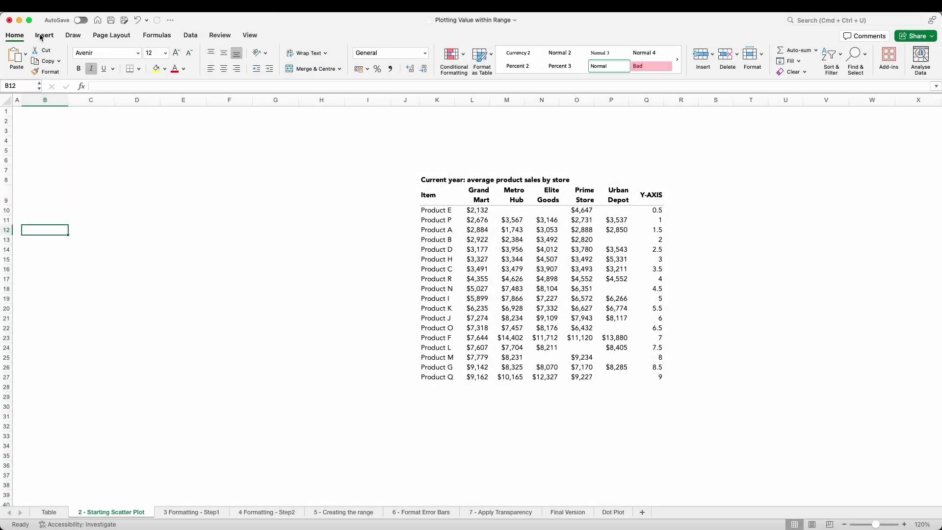
Step: Insert a blank scatter chart and enlarge it to fill the space beside the table
left_click(44, 35)
left_click(354, 69)
left_click(370, 116)
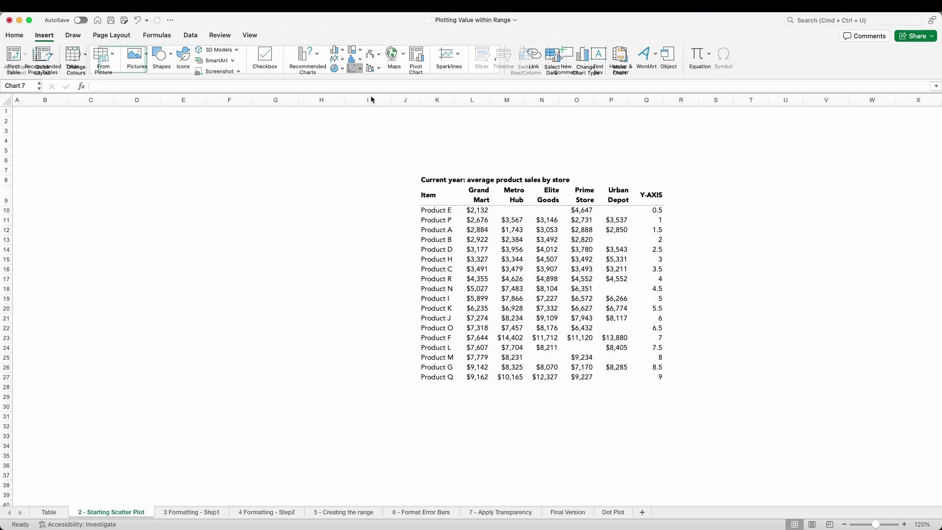
left_click_drag(405, 240, 56, 187)
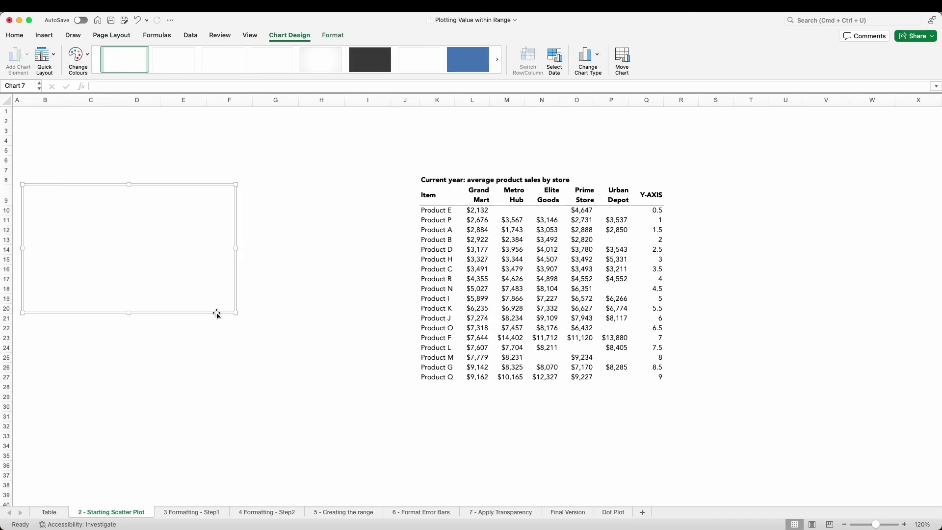
left_click_drag(236, 312, 401, 399)
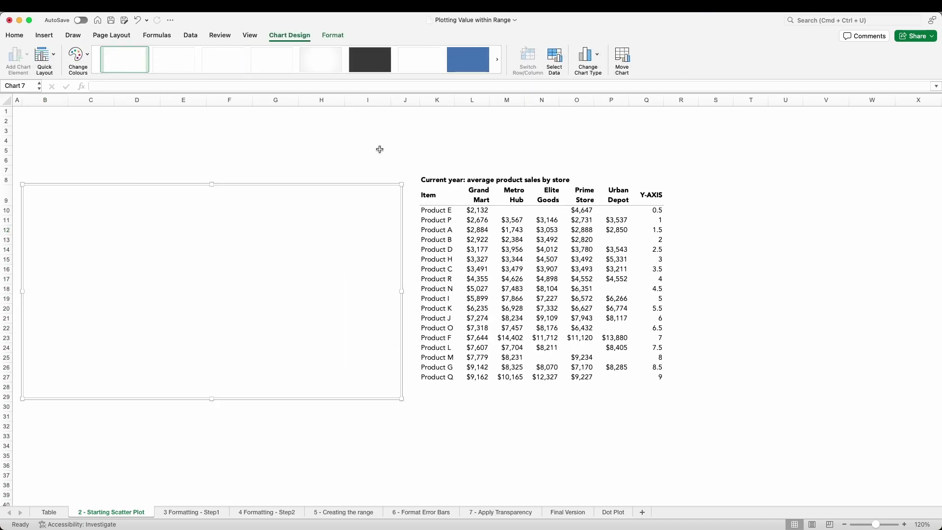
Step: Add a Grand Mart series with its sales column as X values and the Y-AXIS column as Y values
left_click(554, 61)
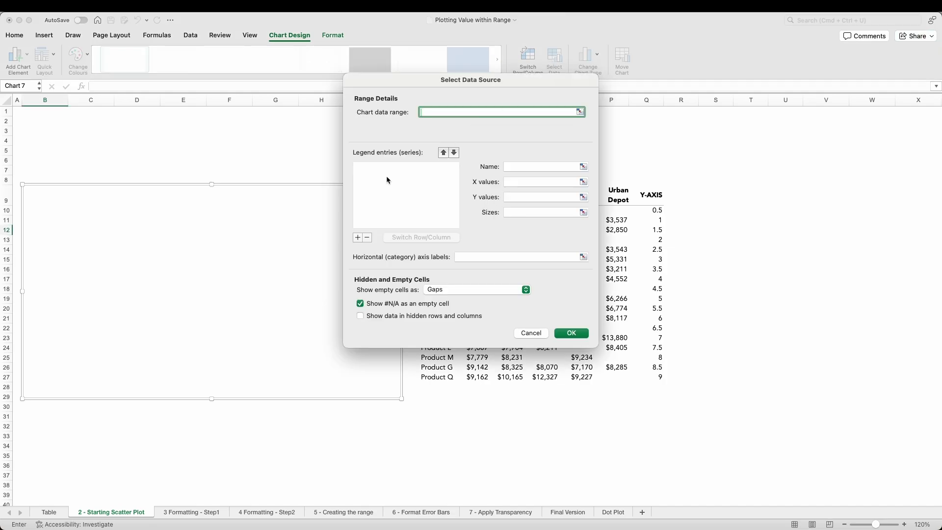
left_click(358, 238)
left_click(584, 167)
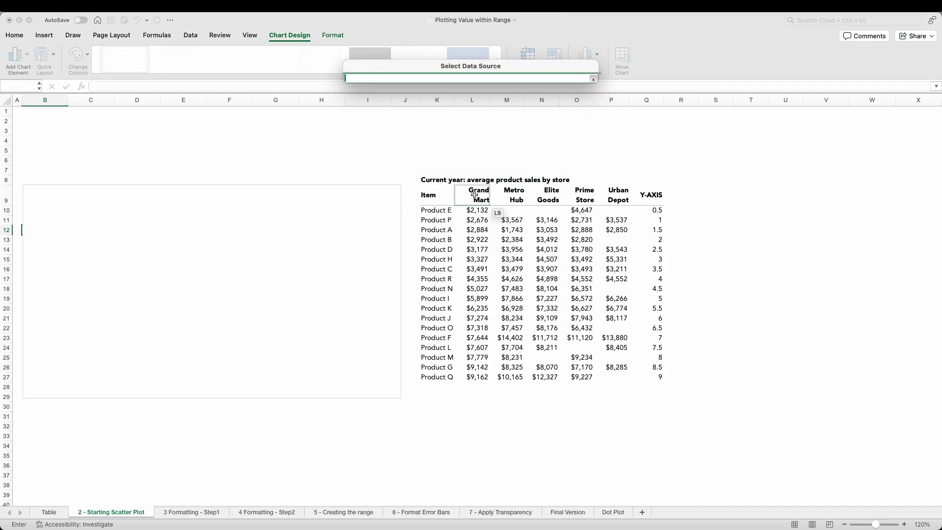
left_click(478, 195)
left_click(591, 82)
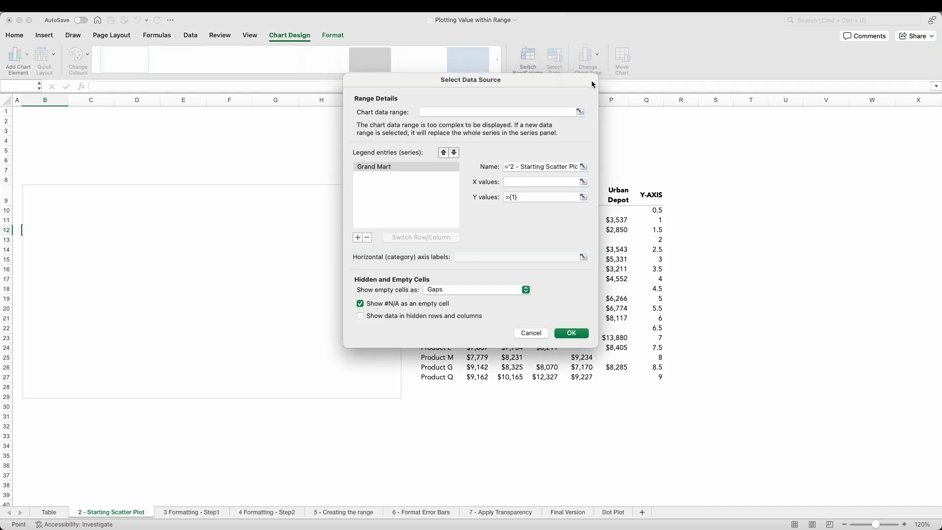
left_click(583, 183)
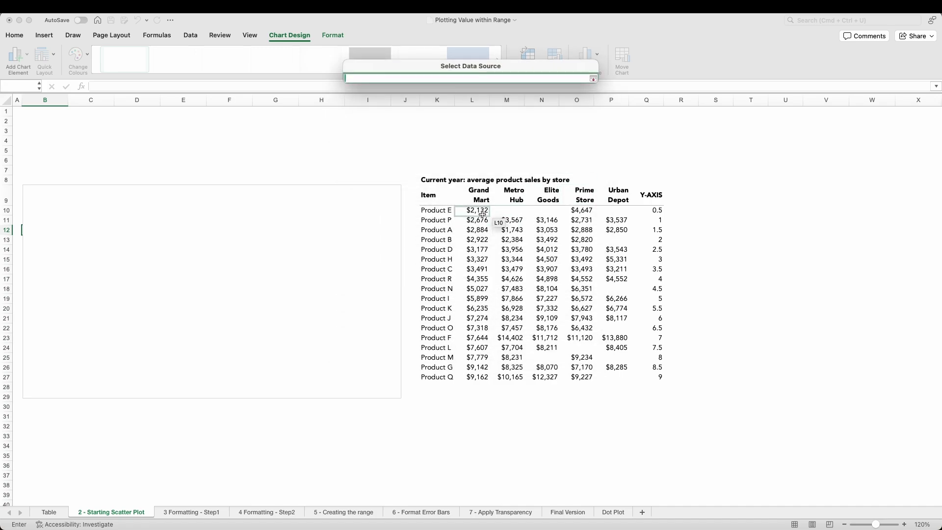
left_click_drag(477, 211, 484, 377)
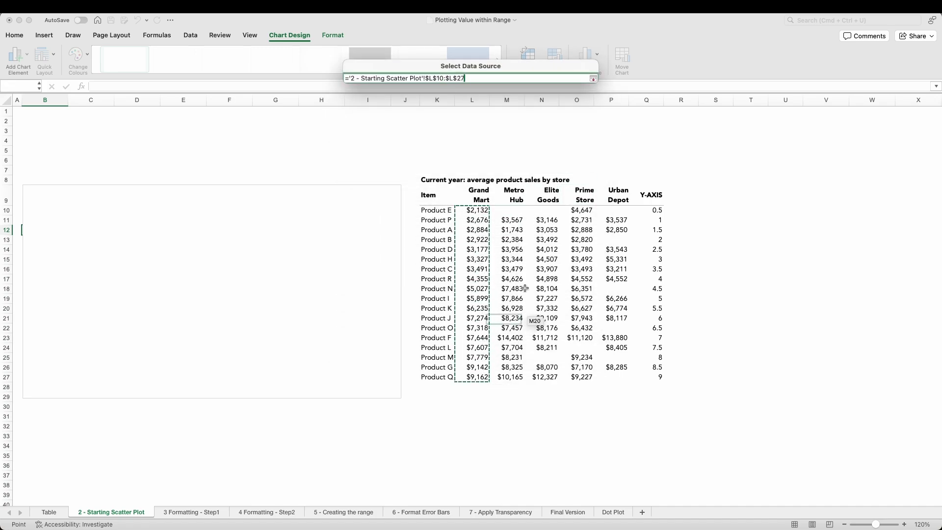
left_click(591, 80)
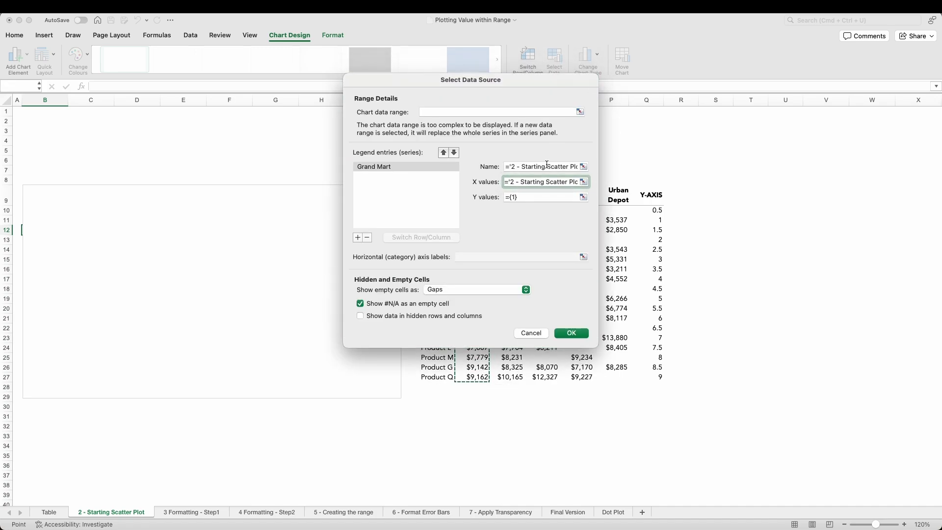
left_click(581, 198)
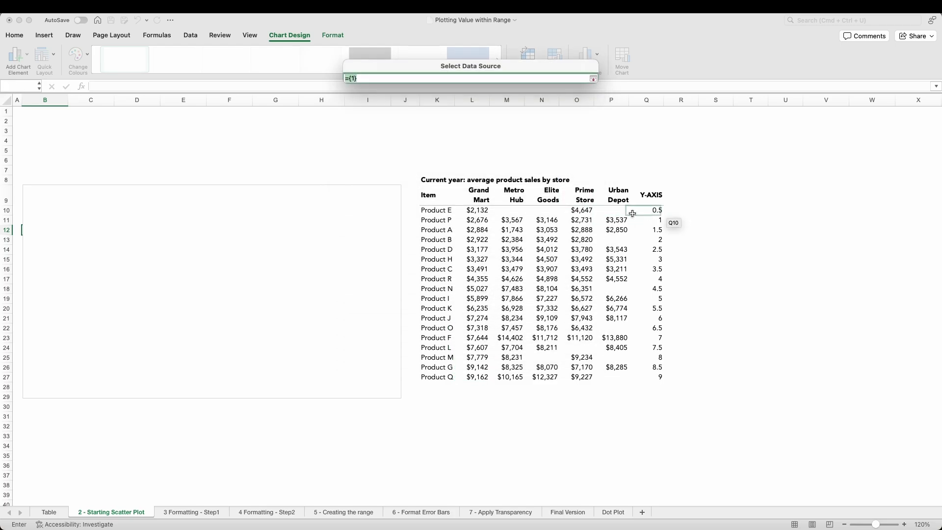
left_click_drag(656, 210, 658, 385)
left_click(593, 79)
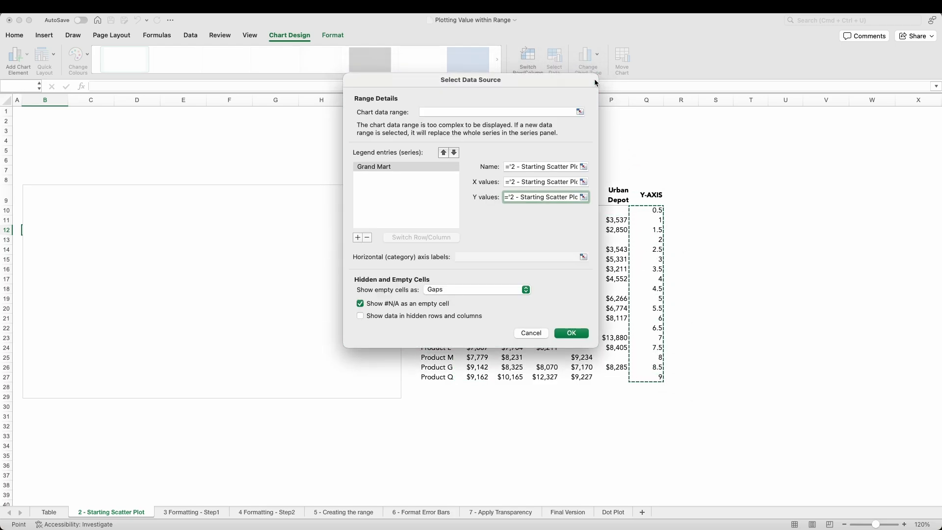
Step: Confirm the data series, then remove the chart's outer border and vertical gridlines
left_click(574, 333)
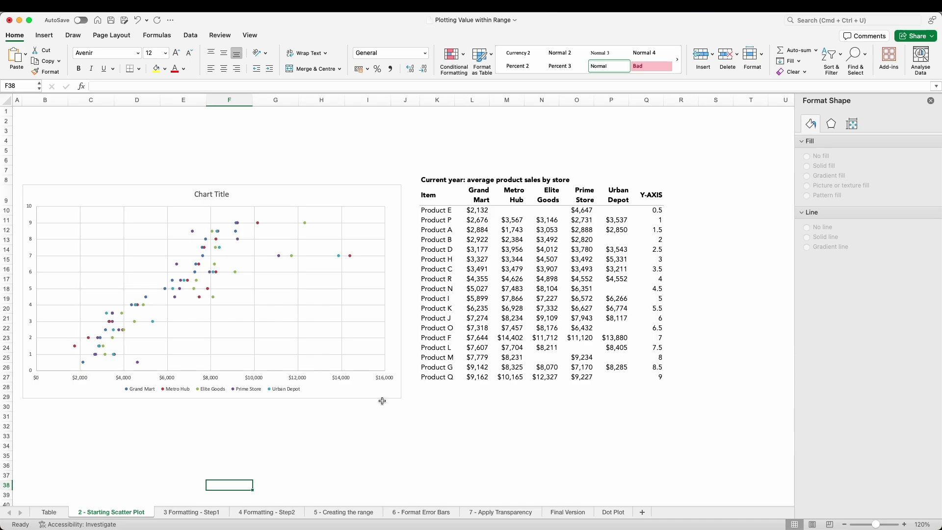
left_click(356, 189)
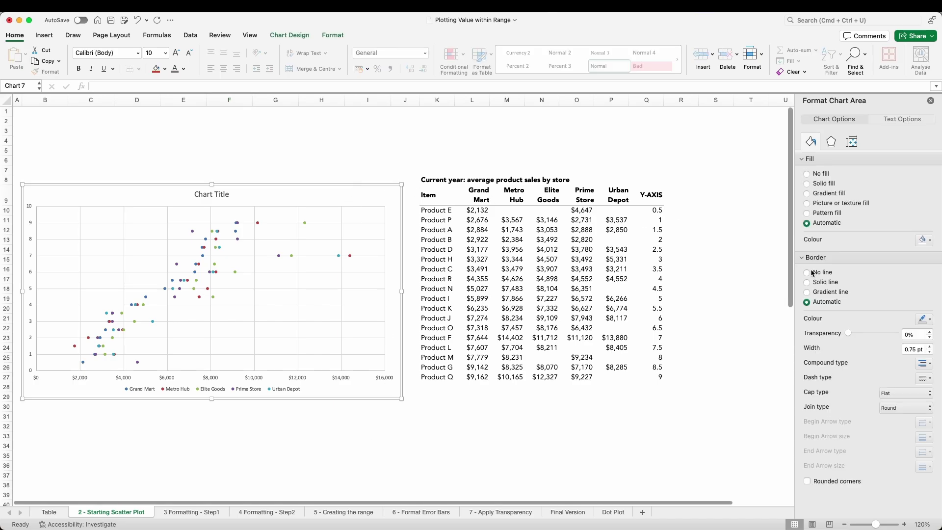
left_click(816, 274)
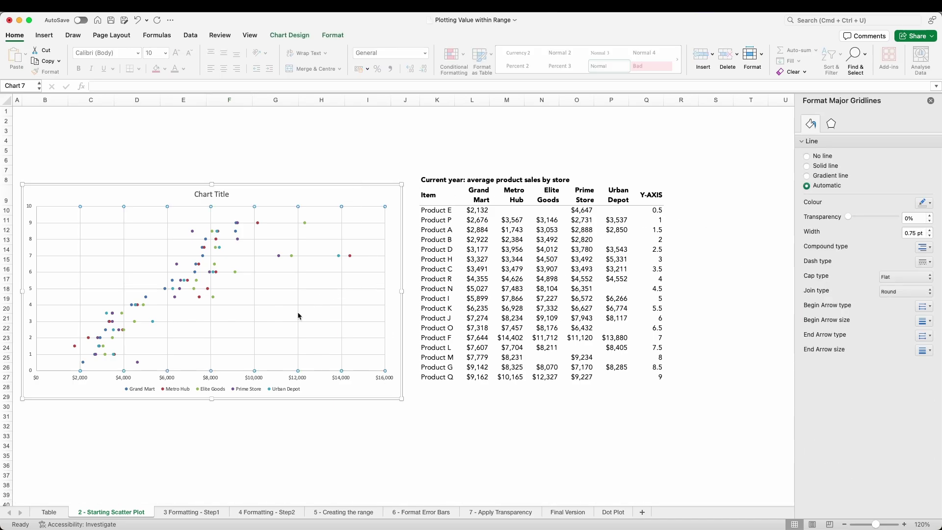
key("Delete")
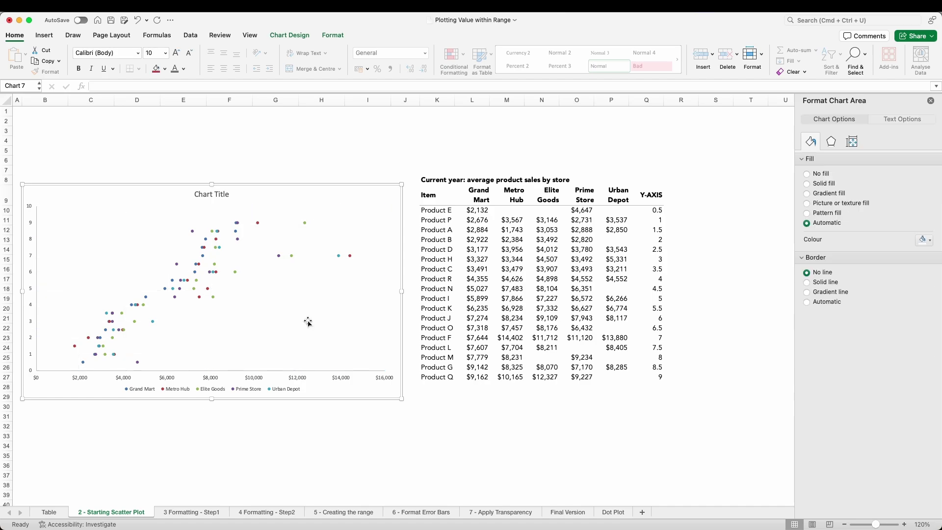
Step: Make the horizontal axis cross at the maximum value so the dollar axis sits on top
left_click(32, 307)
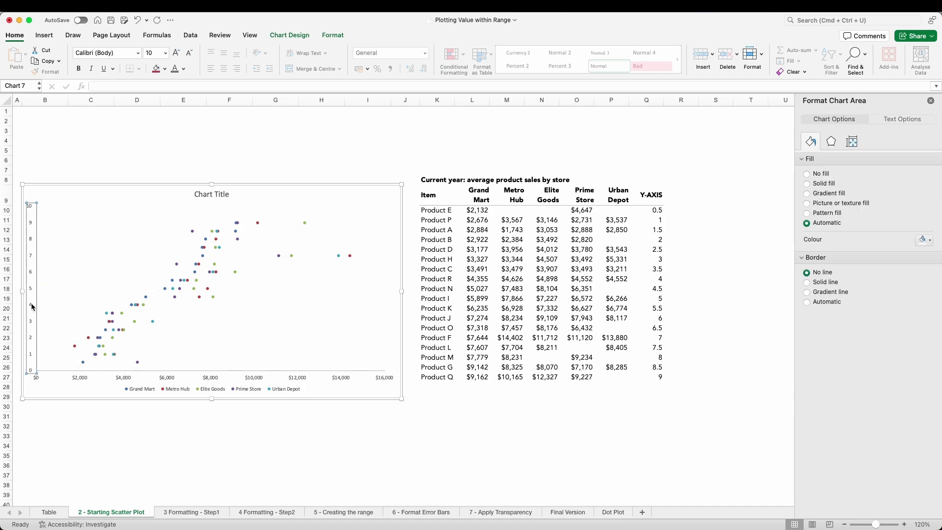
left_click(872, 142)
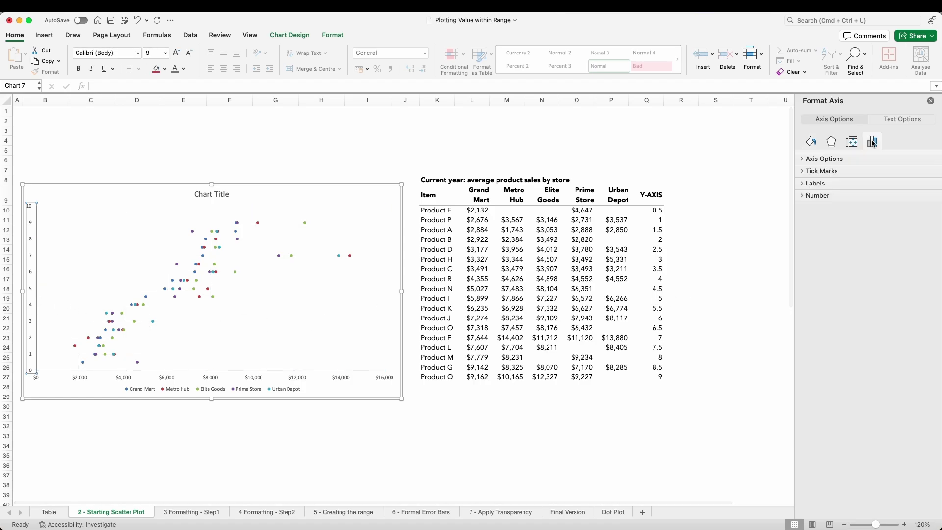
left_click(825, 159)
left_click(826, 305)
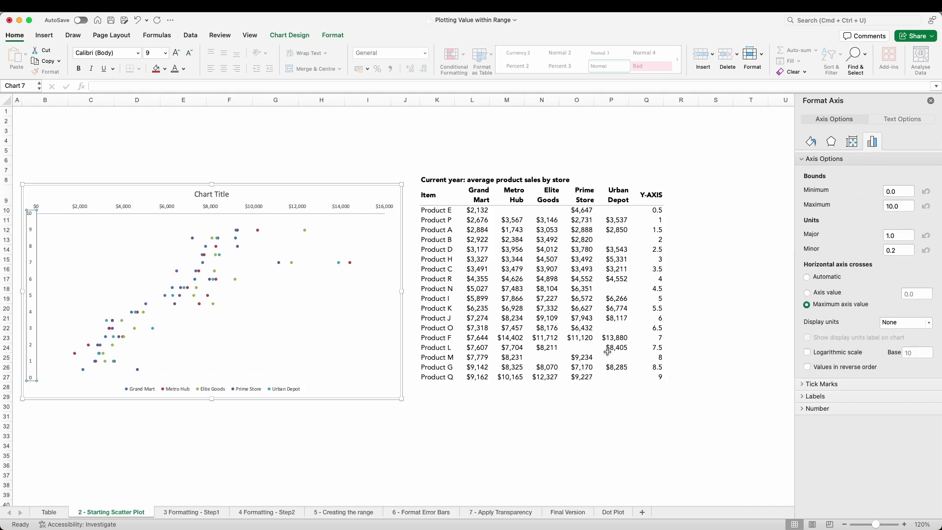
left_click(181, 425)
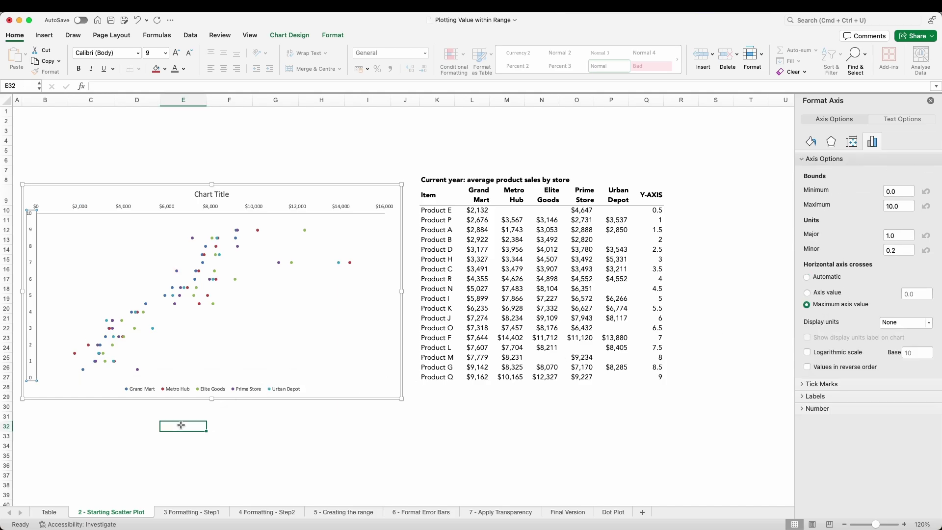
Step: Give the Metro Hub dots built-in size-13 markers with a solid grey fill
left_click(349, 263)
left_click(831, 144)
left_click(827, 162)
left_click(823, 195)
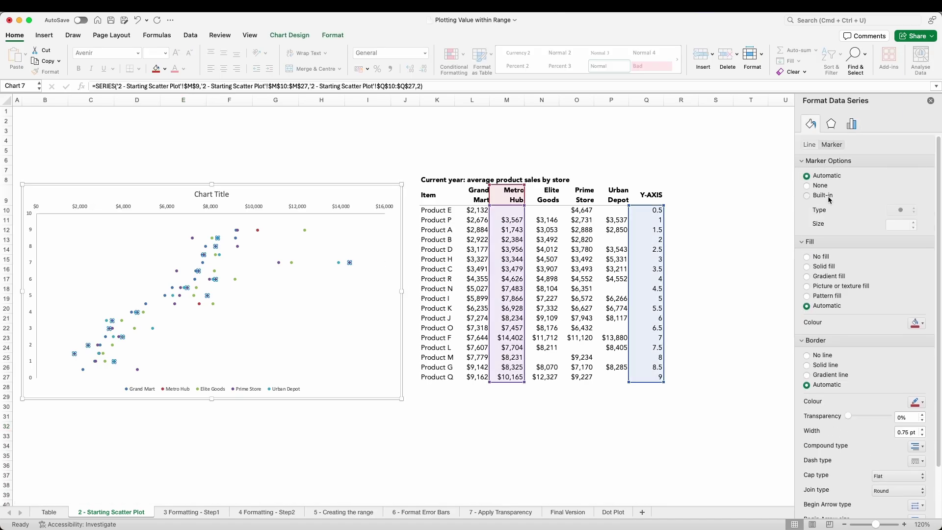
left_click(884, 223)
key("Tab")
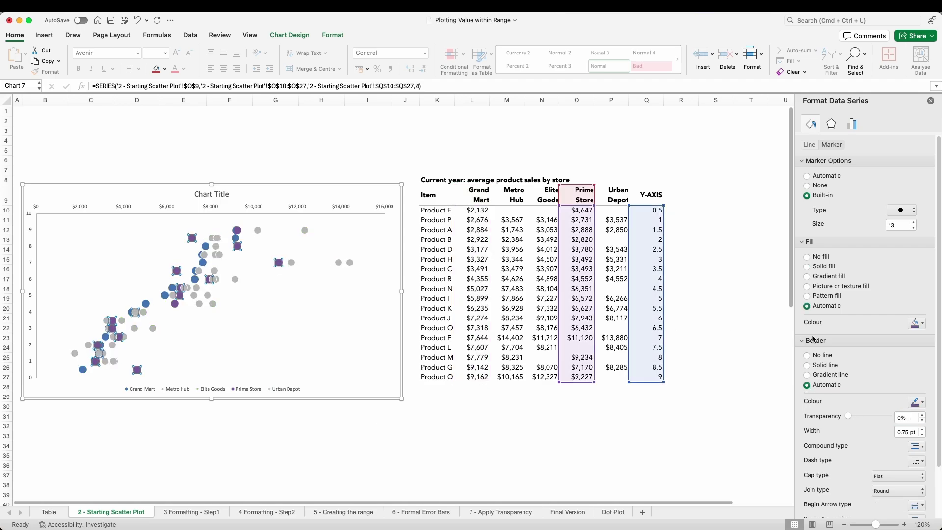
left_click(915, 322)
left_click(915, 419)
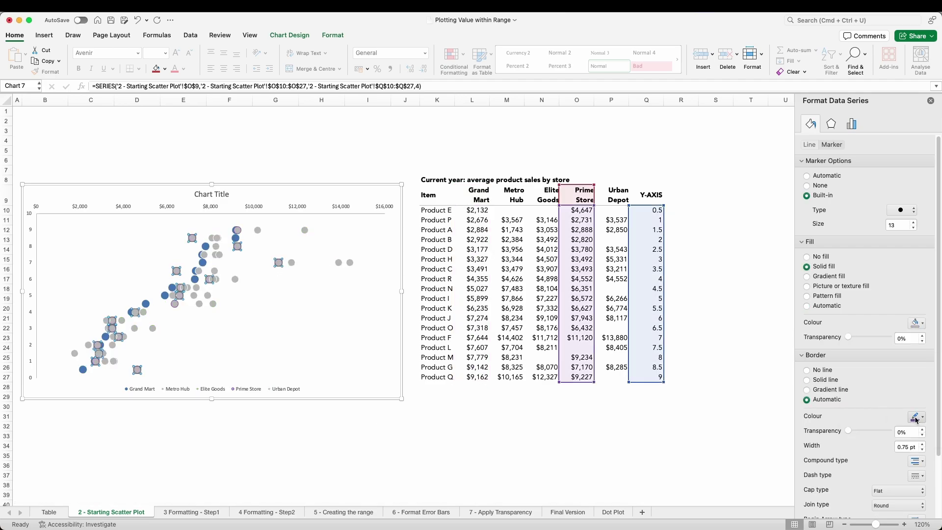
left_click(854, 319)
left_click(339, 436)
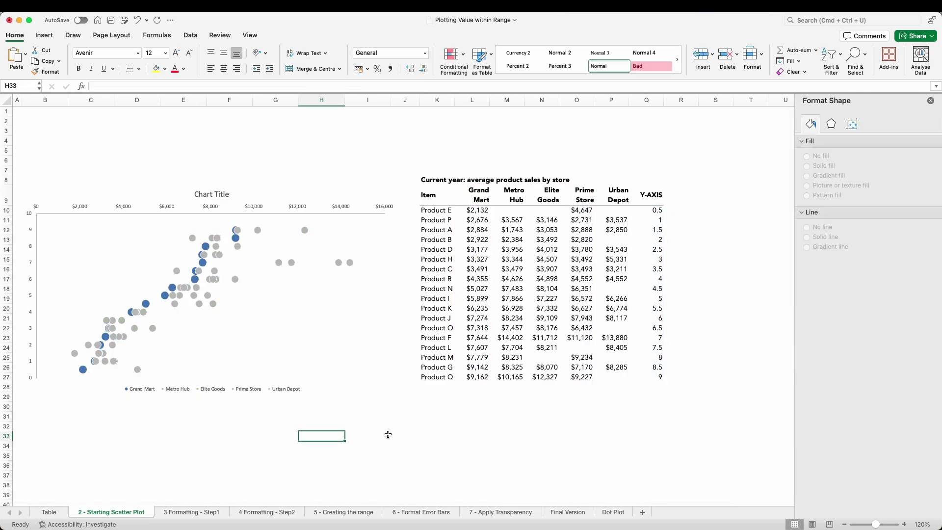
Step: Bring up the chart's Select Data settings from its shortcut menu
left_click(286, 327)
right_click(286, 327)
left_click(332, 381)
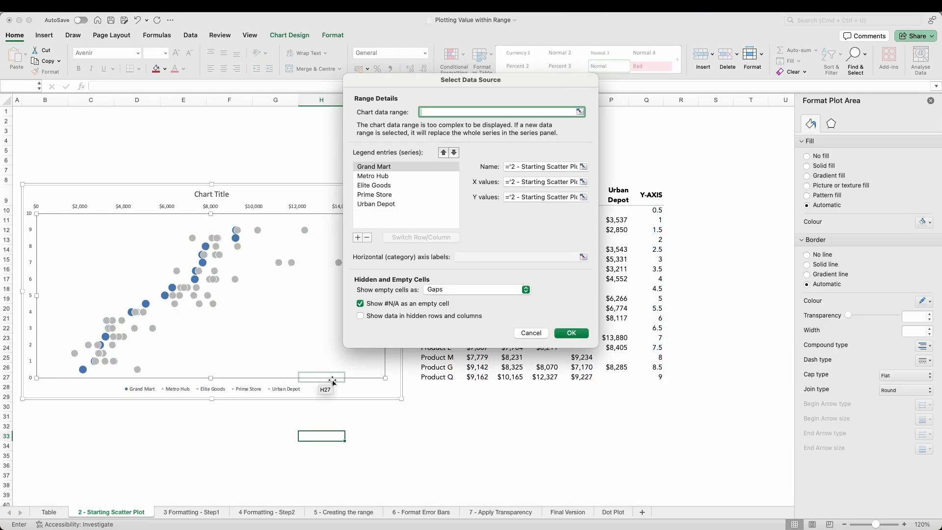
Step: Move the Grand Mart series to the bottom of the series order so its dots draw in front
left_click(405, 164)
left_click(453, 153)
left_click(453, 153)
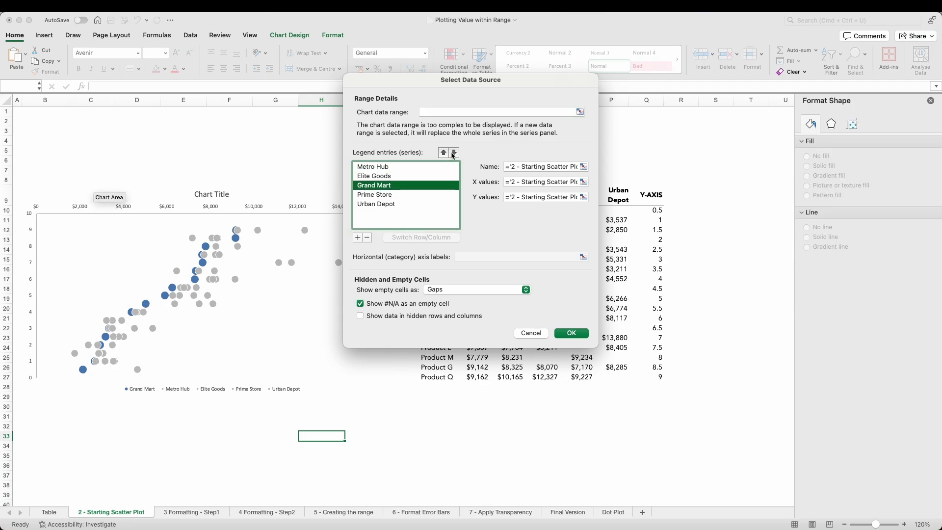
left_click(453, 152)
left_click(453, 153)
left_click(572, 333)
left_click(183, 452)
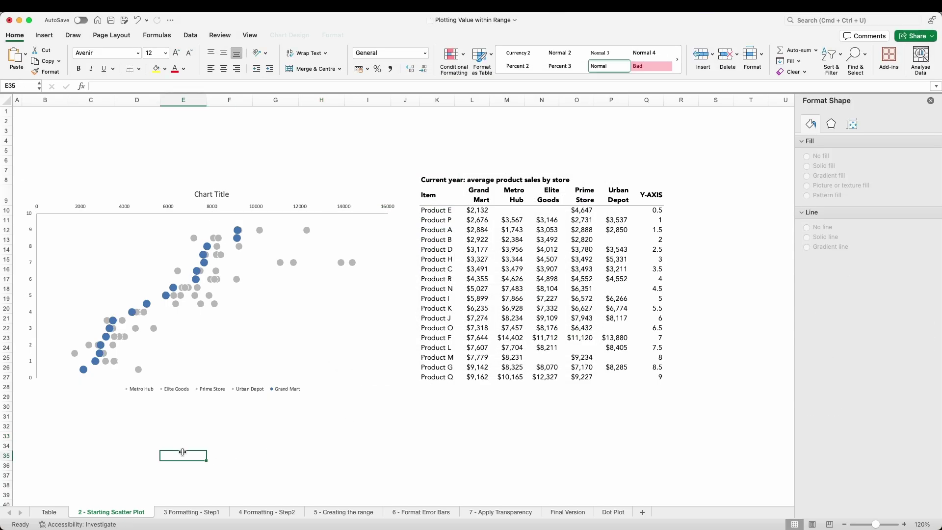
Step: Delete the chart's legend and title, then switch to the '3 Formatting - Step1' sheet
left_click(186, 390)
key("Delete")
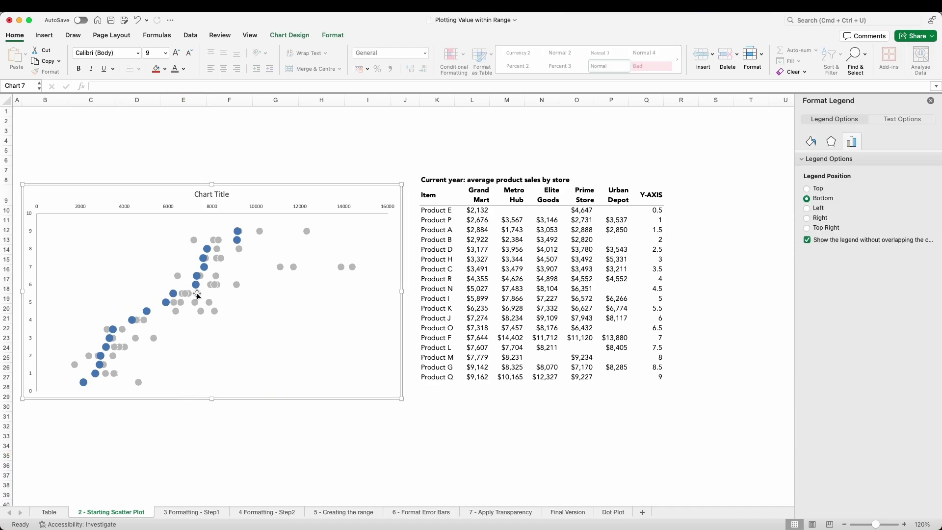
left_click(214, 194)
key("Delete")
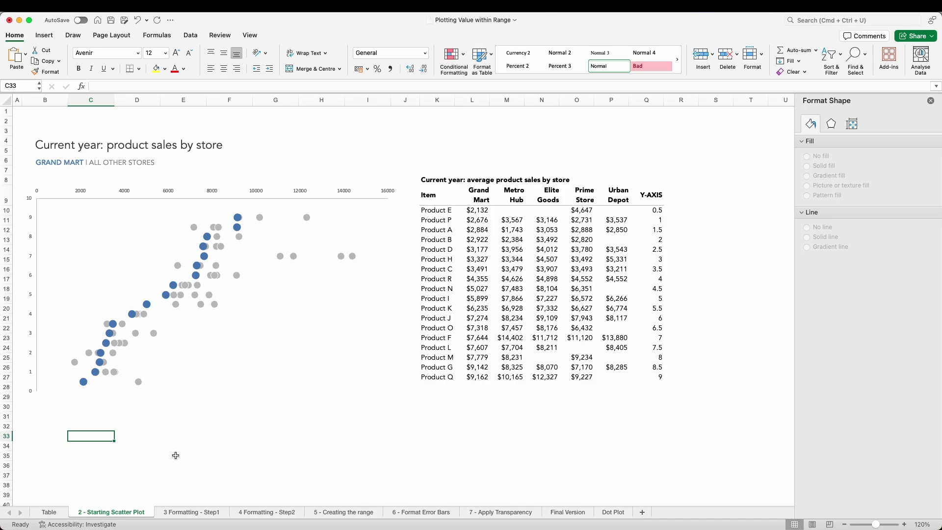
left_click(195, 423)
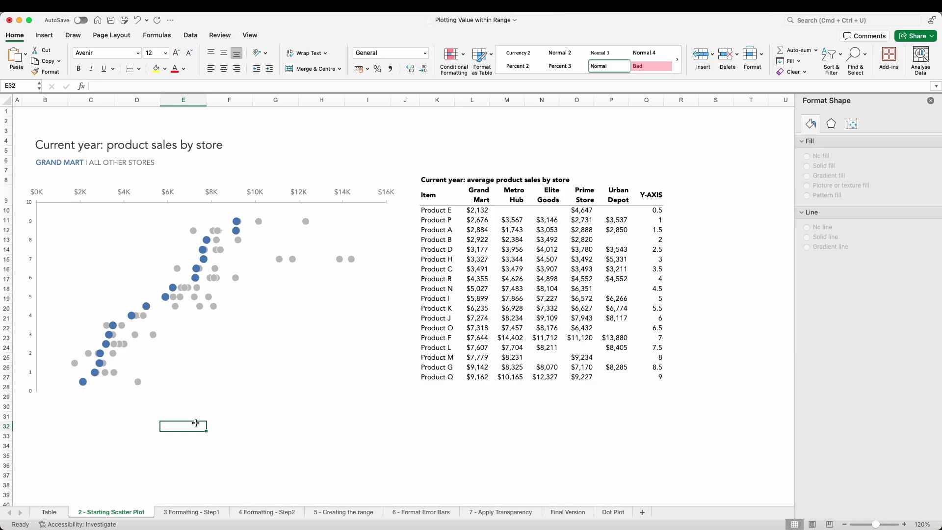
key("ctrl+Page_Down")
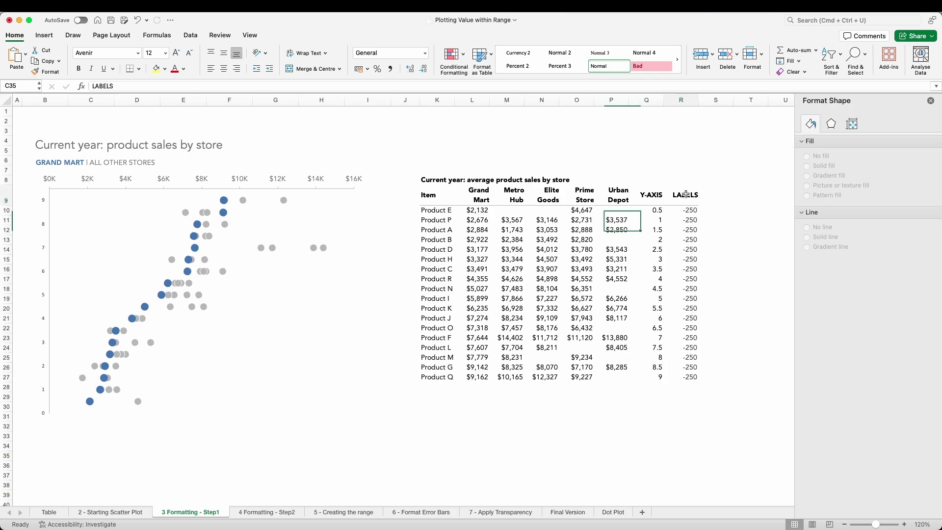
Step: Select the LABELS column values, then select the scatter chart
left_click_drag(686, 196, 695, 380)
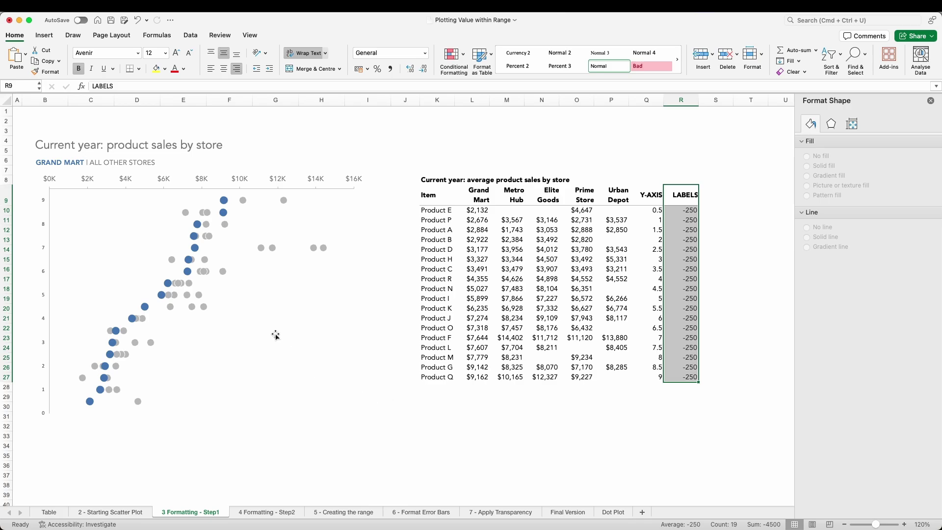
left_click(257, 334)
Step: Add a new chart series named LABELS through Select Data
right_click(246, 330)
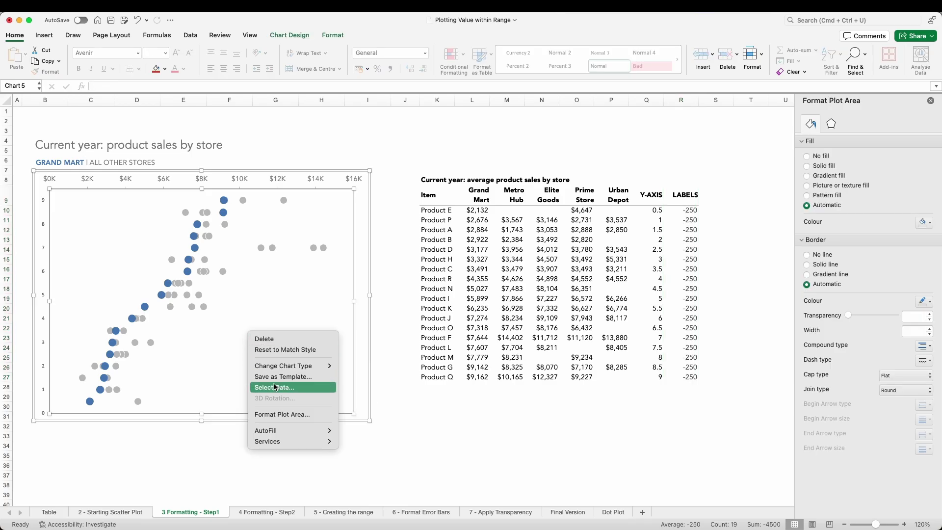
left_click(283, 381)
left_click(357, 237)
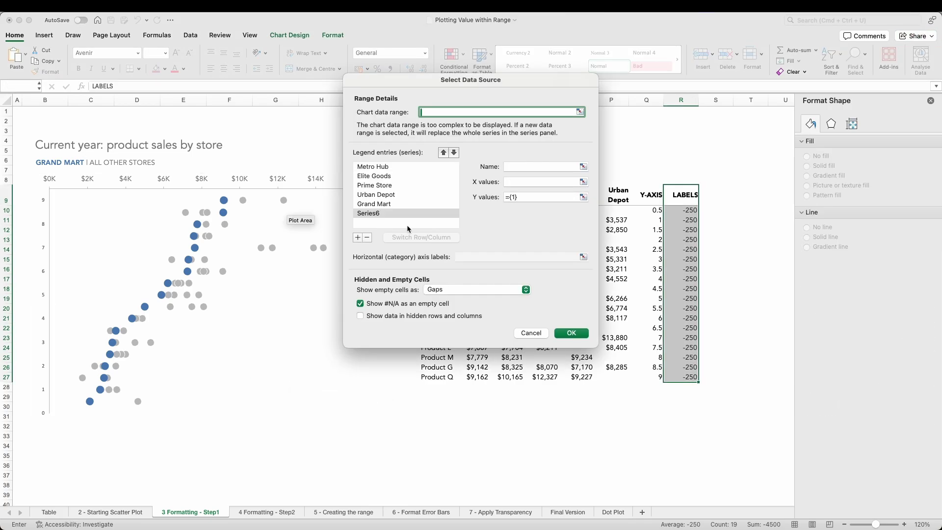
left_click(523, 165)
type("LABELS")
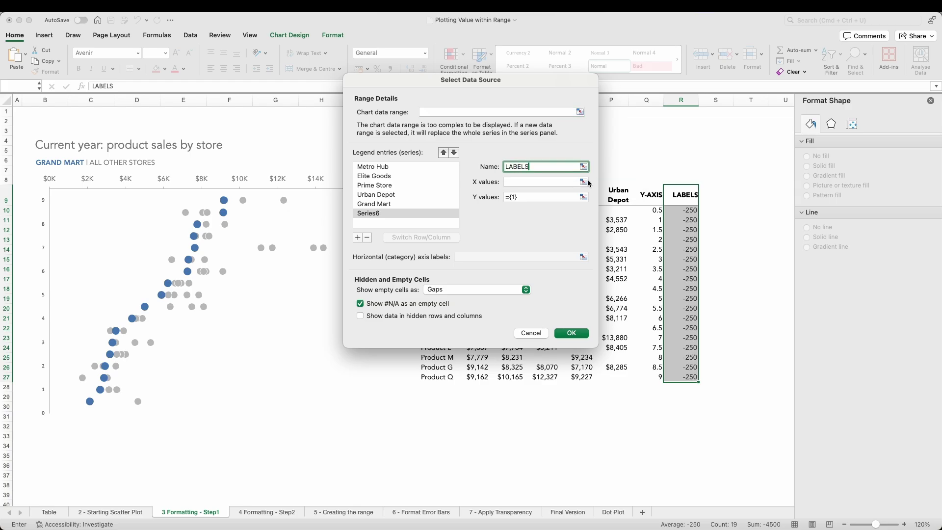
Step: Set the LABELS series' X values to R10:R27 and Y values to Q10:Q27, and confirm
left_click(583, 182)
left_click_drag(684, 210, 685, 377)
left_click(593, 79)
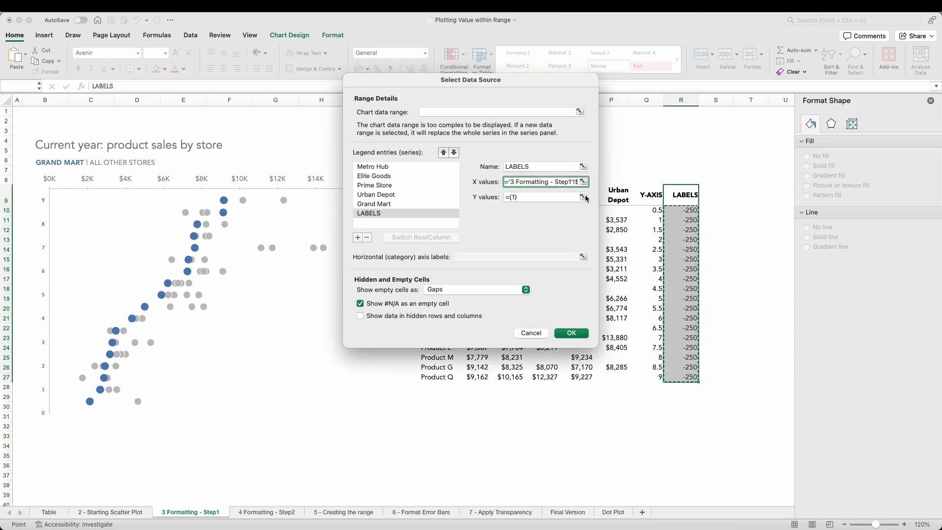
left_click(587, 199)
left_click_drag(651, 210, 650, 377)
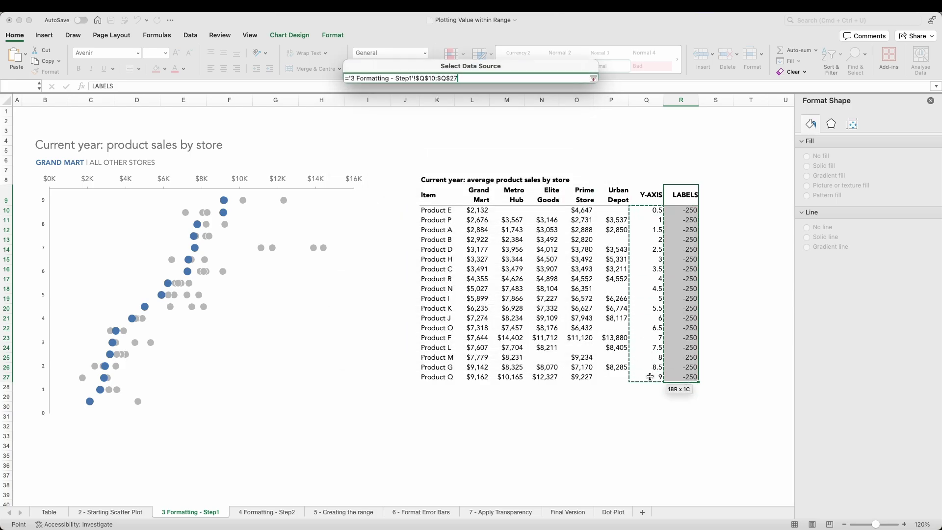
left_click(593, 78)
left_click(581, 333)
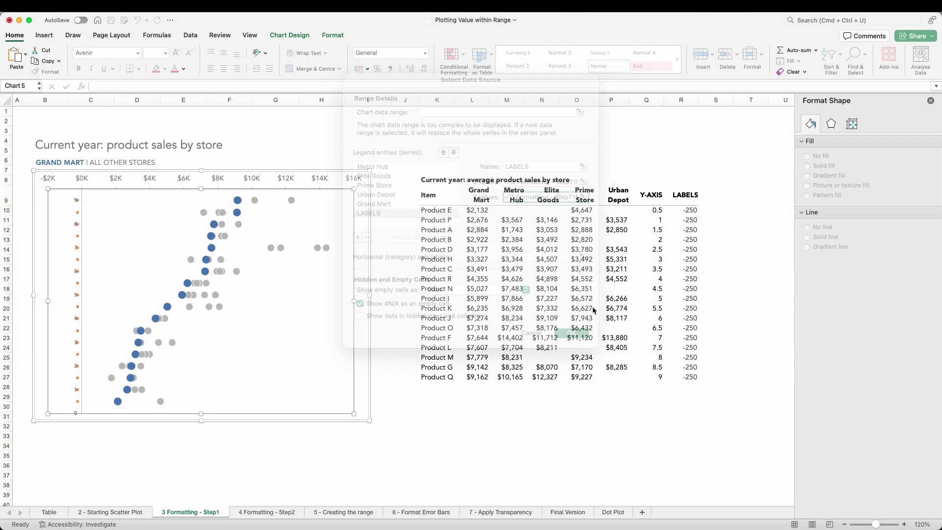
left_click(110, 471)
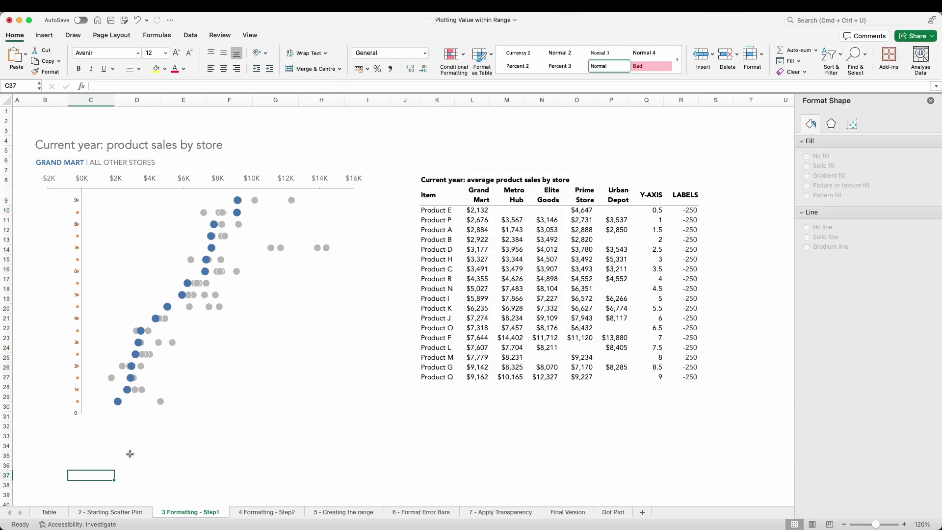
Step: Add data labels to the LABELS series
left_click(78, 273)
right_click(78, 273)
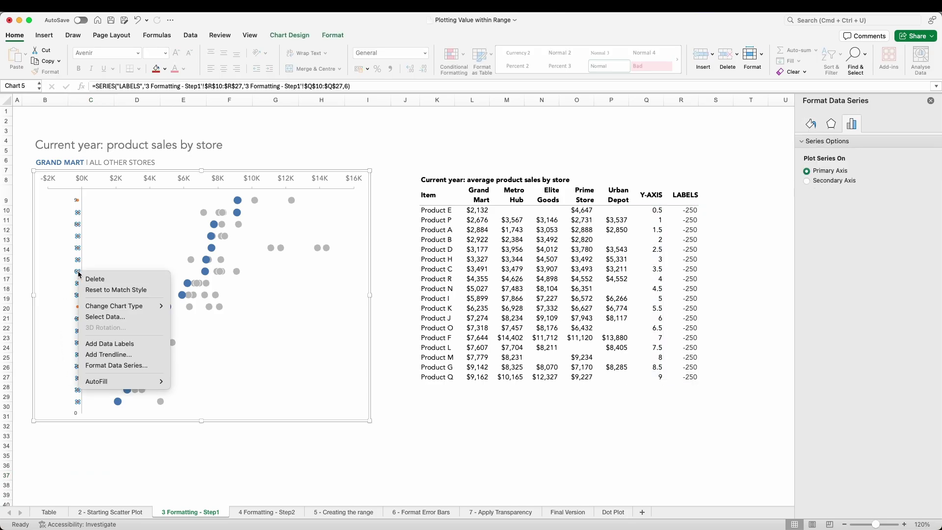
left_click(105, 343)
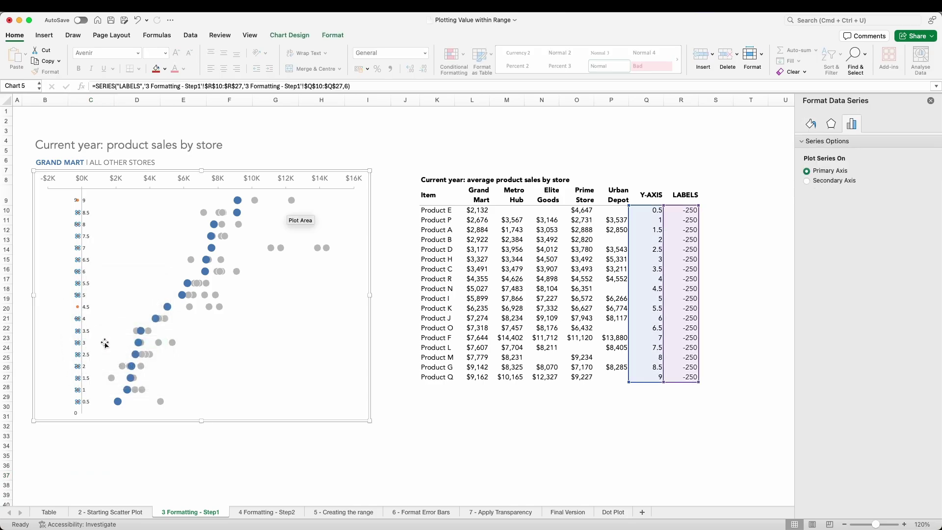
Step: Make the labels show product names from K10:K27, without Y values or leader lines
left_click(86, 309)
right_click(85, 309)
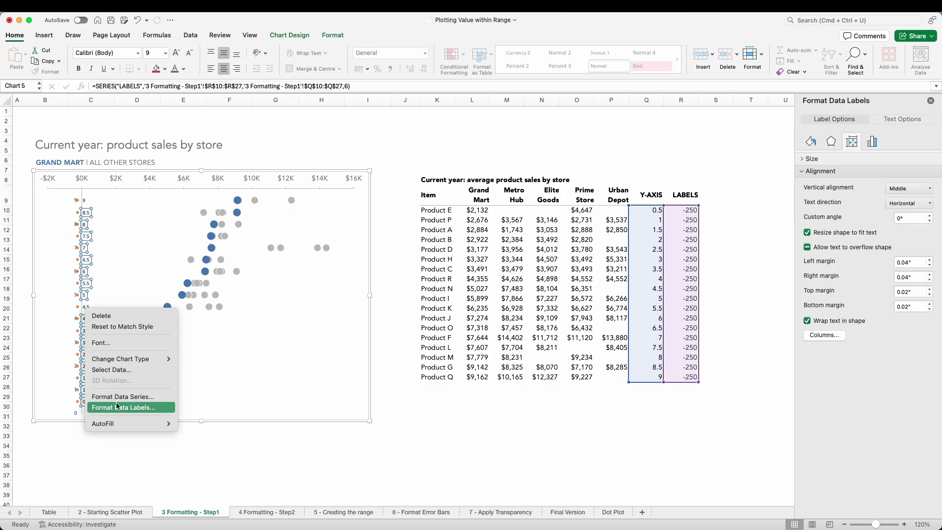
left_click(123, 407)
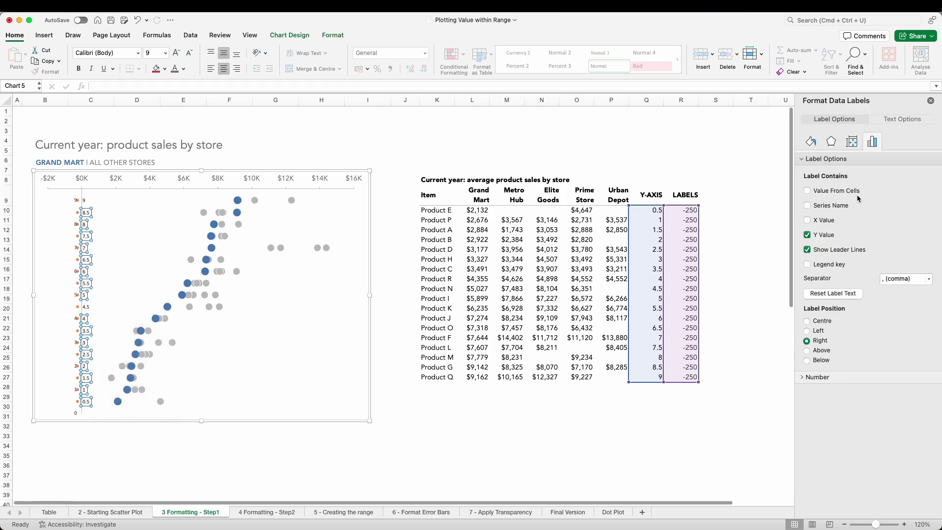
left_click(836, 191)
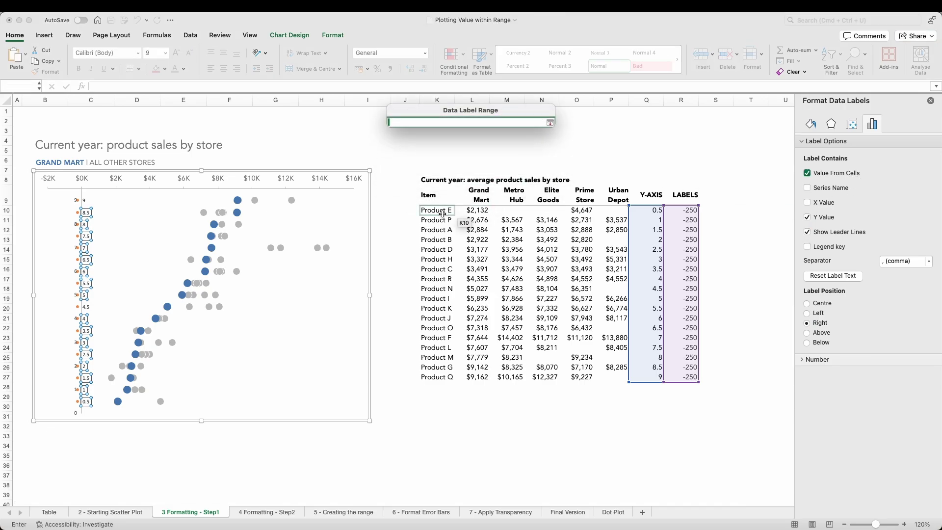
left_click_drag(442, 214, 438, 378)
left_click(550, 123)
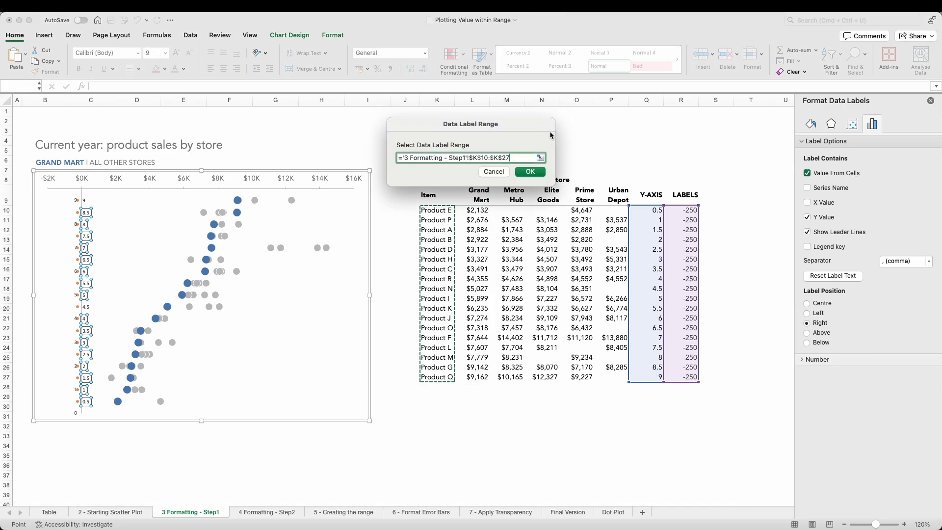
left_click(530, 172)
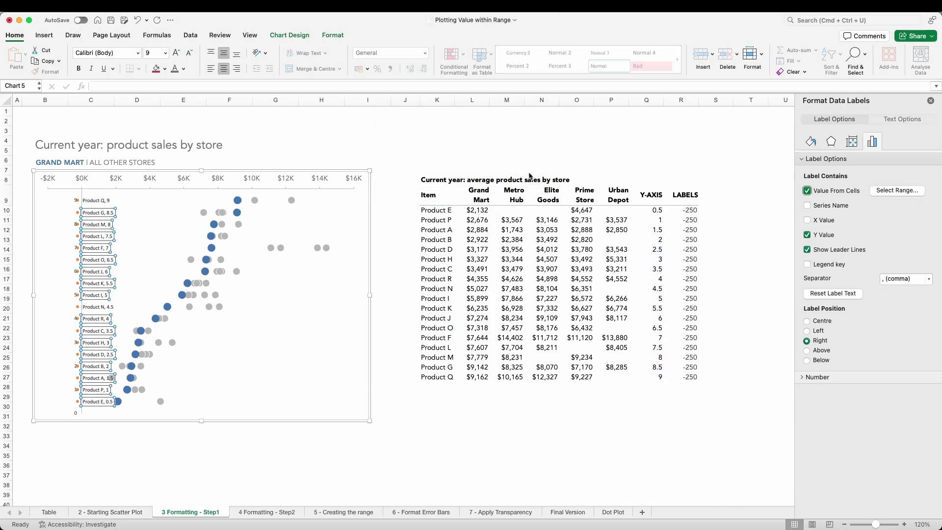
left_click(807, 235)
left_click(807, 249)
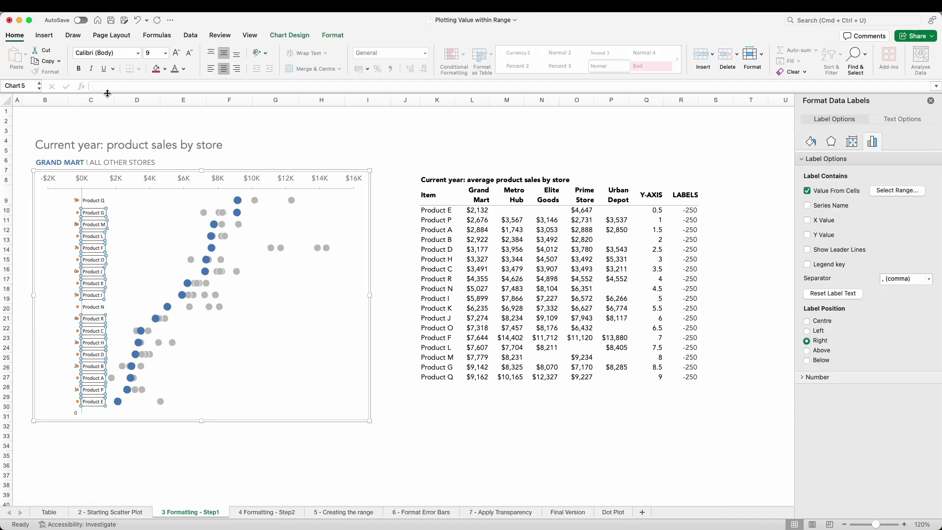
Step: Set the labels to Avenir font, change their colour, and place them left of the points
left_click(122, 51)
type("Avenir")
key("Tab")
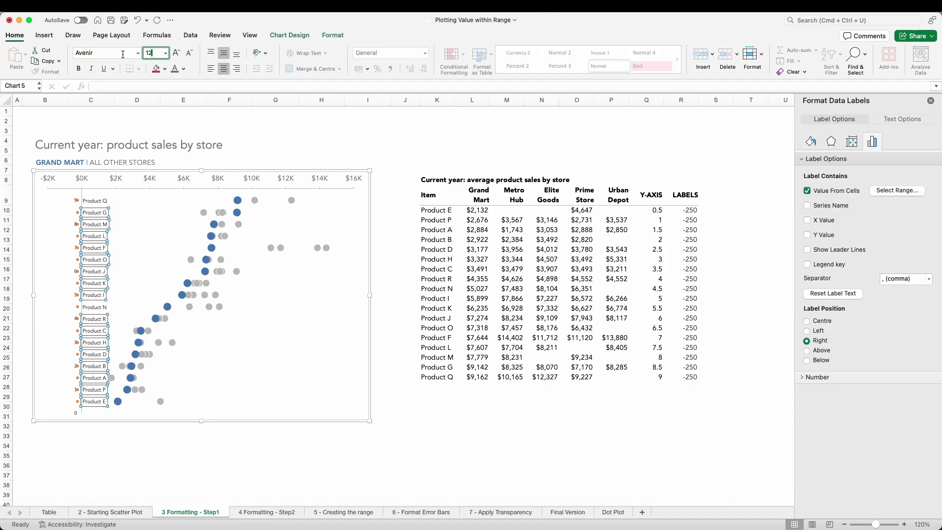
left_click(183, 68)
left_click(179, 162)
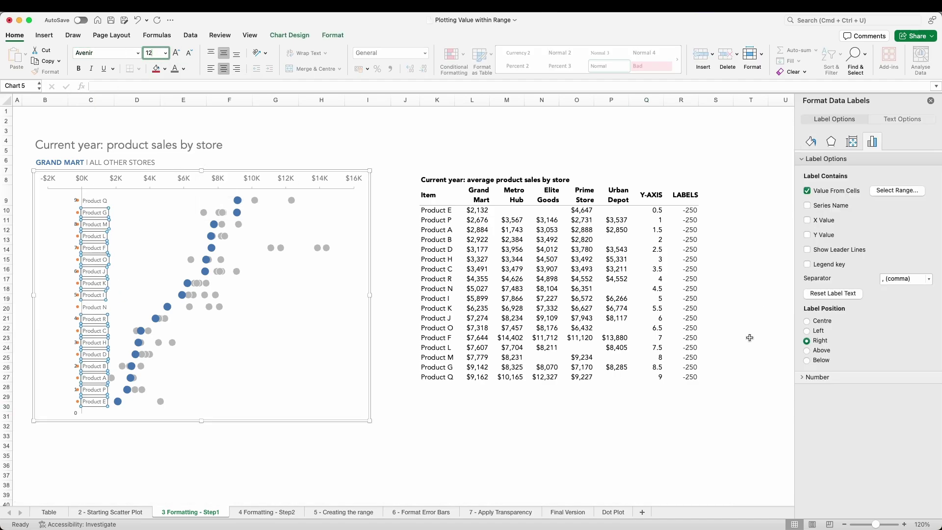
left_click(816, 332)
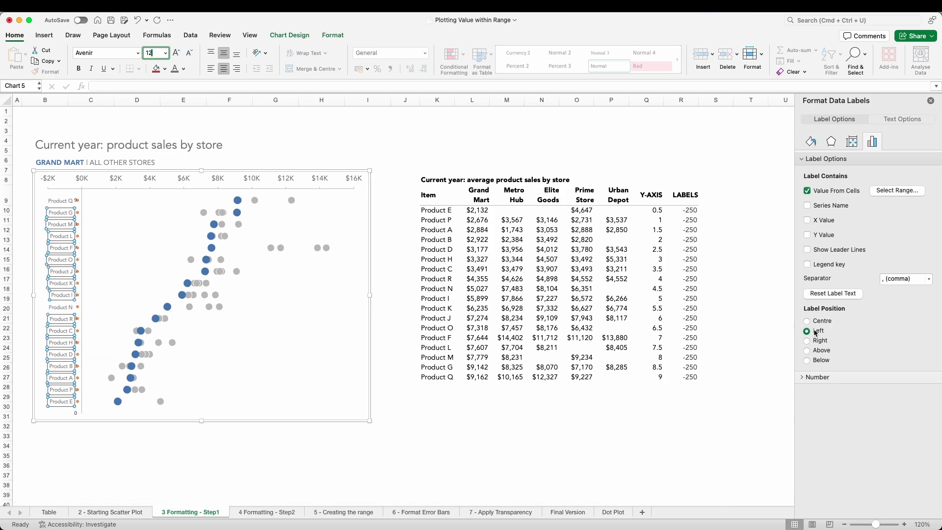
Step: Set the LABELS series' markers to None
left_click(77, 248)
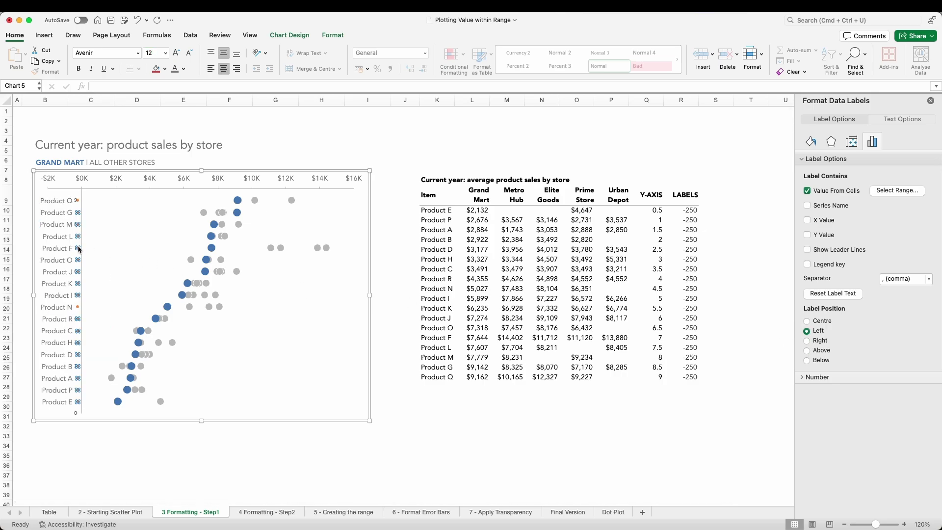
left_click(809, 125)
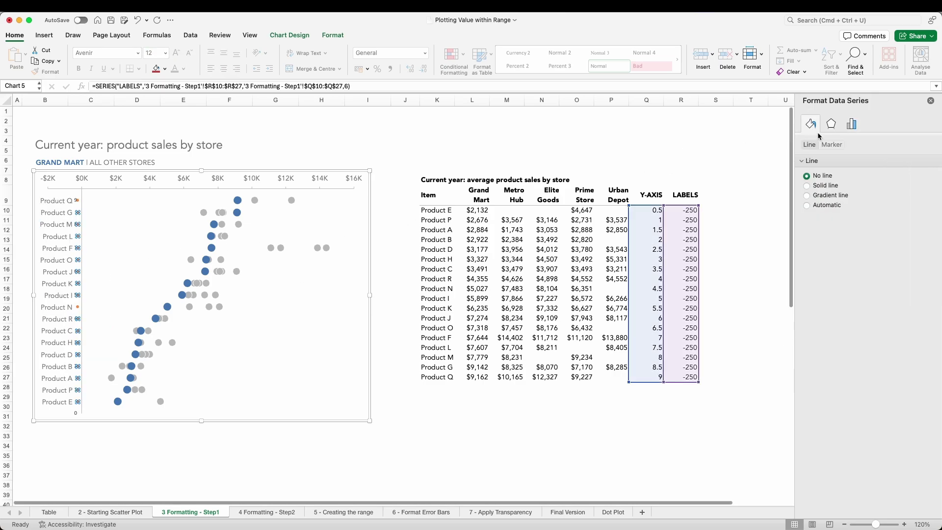
left_click(831, 144)
left_click(827, 161)
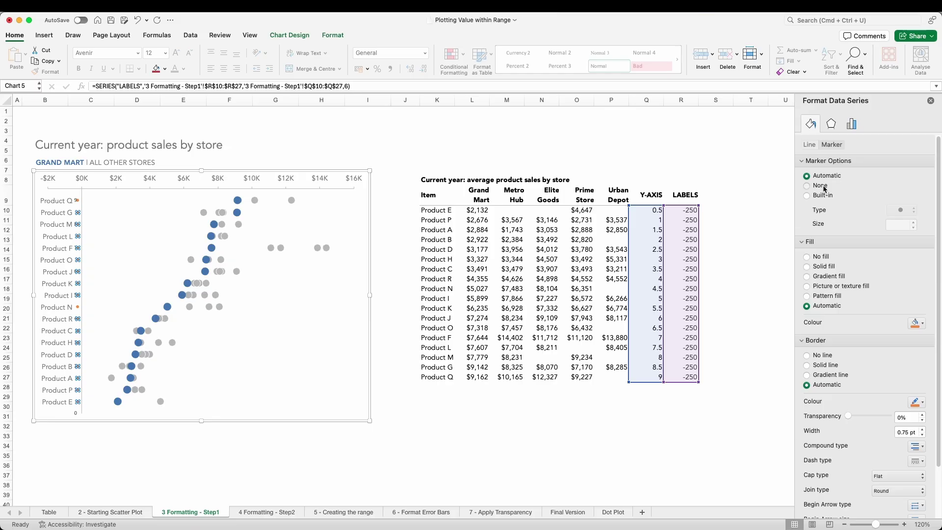
left_click(807, 186)
Step: Set the vertical axis label position to None and its line to No line
left_click(98, 459)
left_click(78, 322)
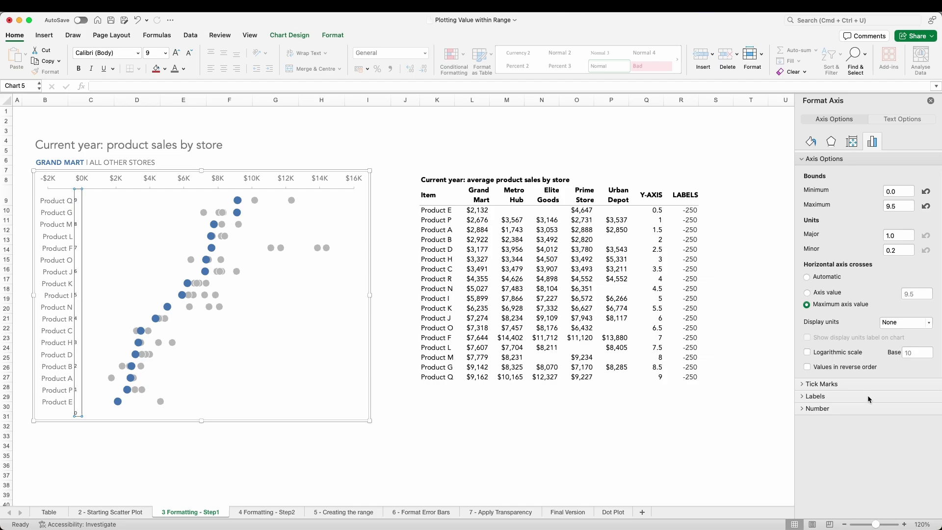
left_click(817, 397)
left_click(903, 413)
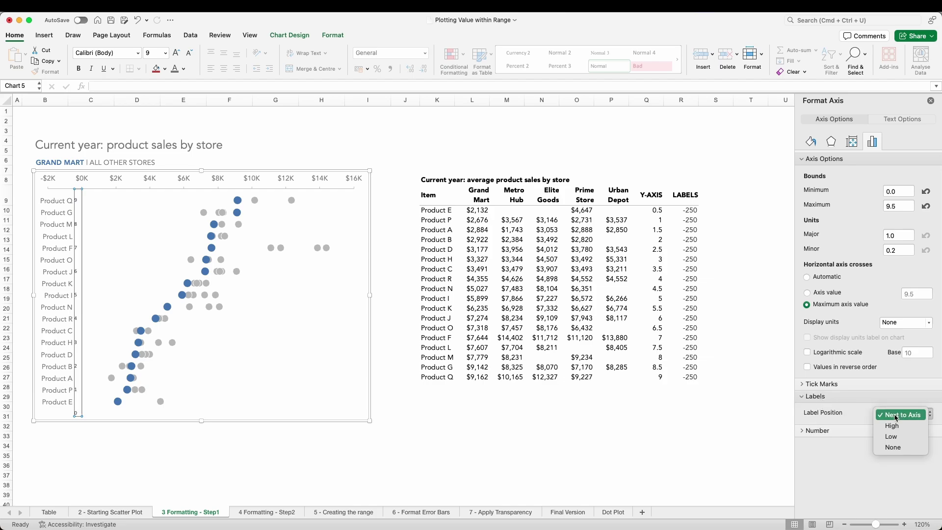
left_click(894, 447)
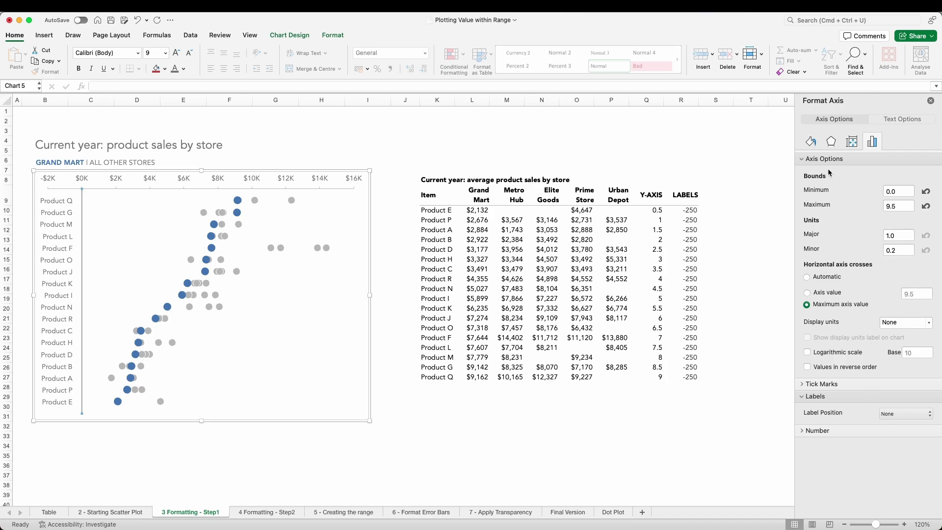
left_click(811, 143)
left_click(823, 272)
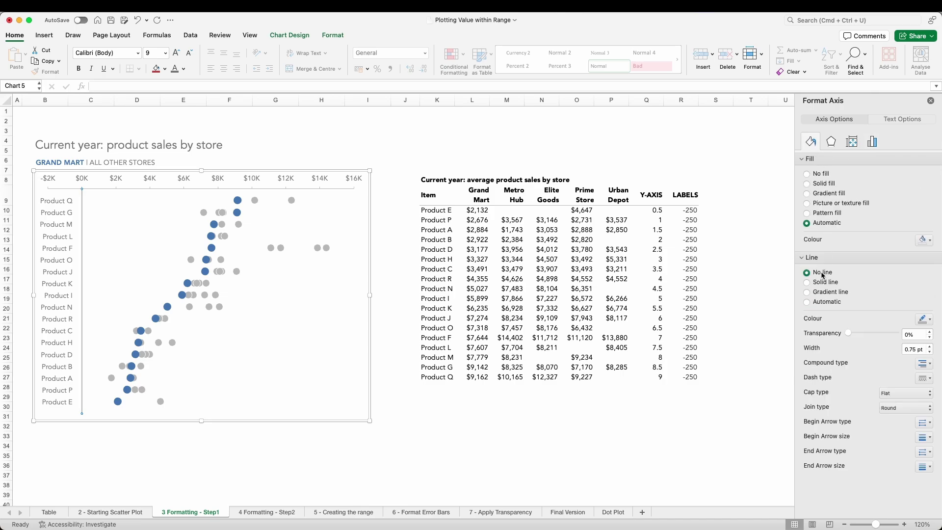
left_click(100, 446)
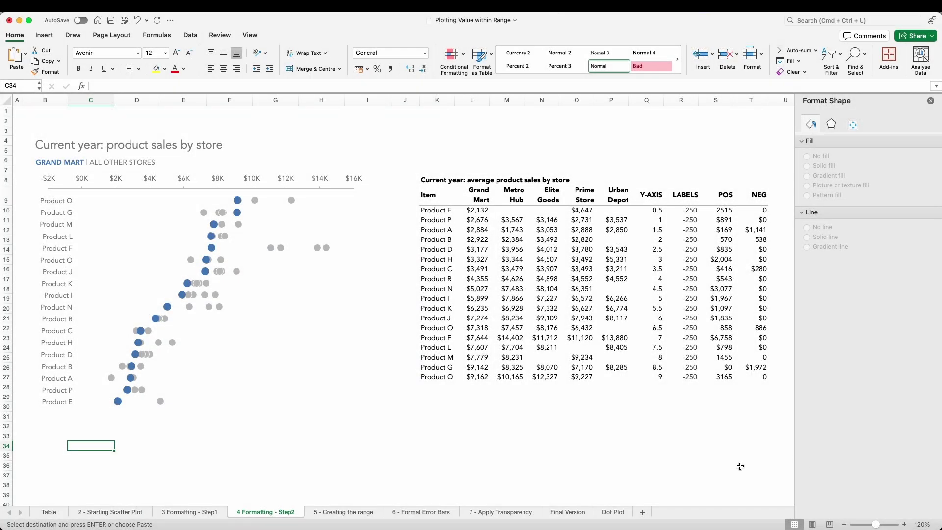
Step: Highlight the POS and NEG columns and review Product A's Grand Mart, Elite Goods and Metro Hub sales
left_click(725, 196)
left_click_drag(734, 212, 752, 380)
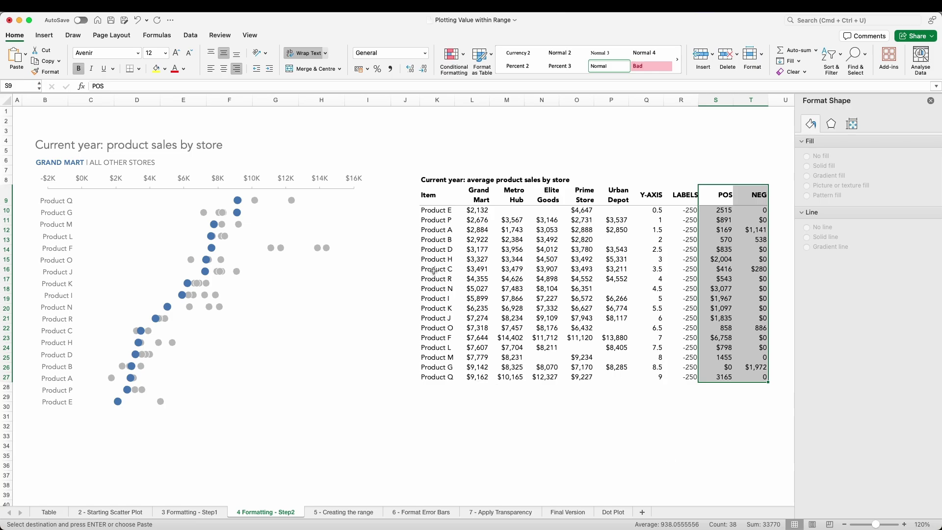
left_click(441, 230)
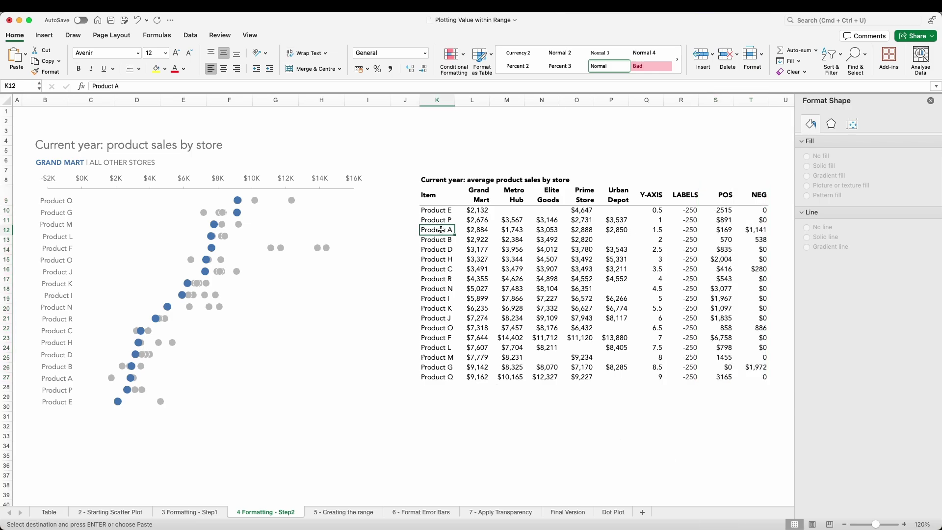
left_click(483, 230)
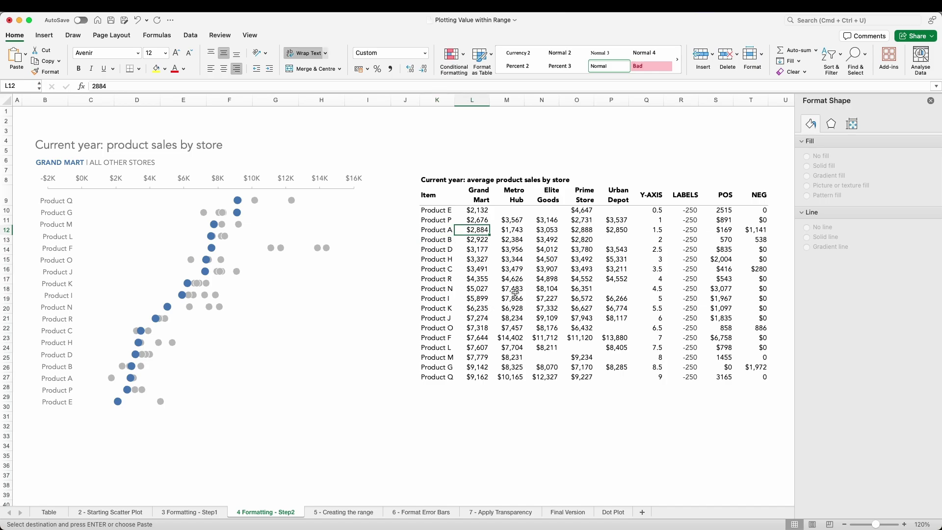
left_click(549, 229)
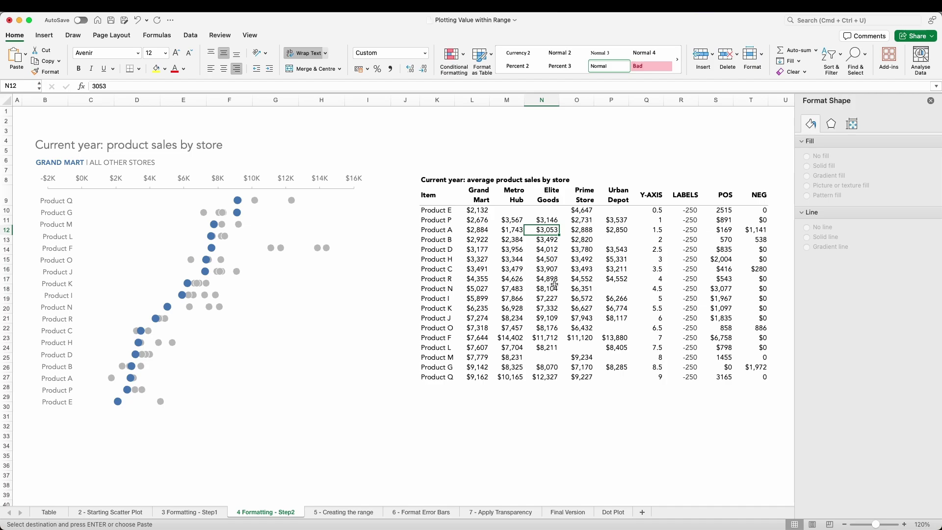
left_click(516, 230)
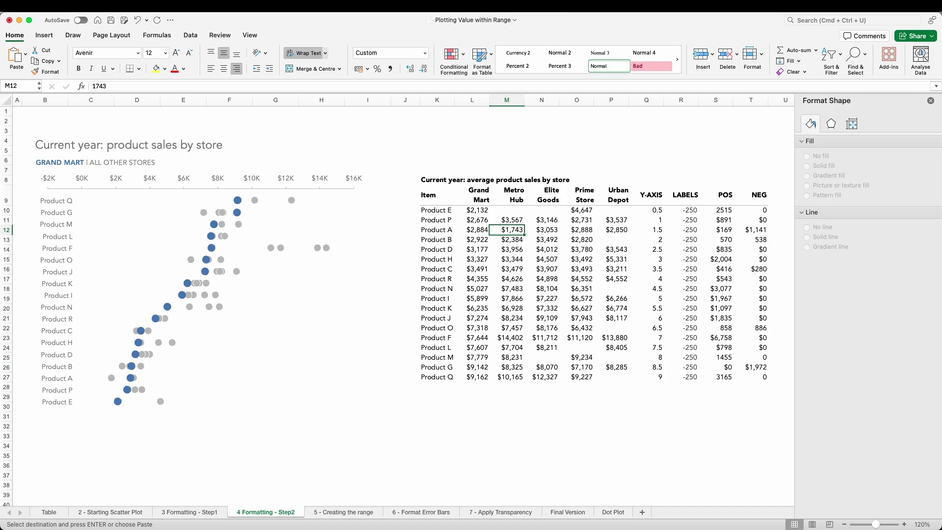
Step: Add Standard Error bars to the Grand Mart dot series, then delete the vertical error bars
left_click(183, 475)
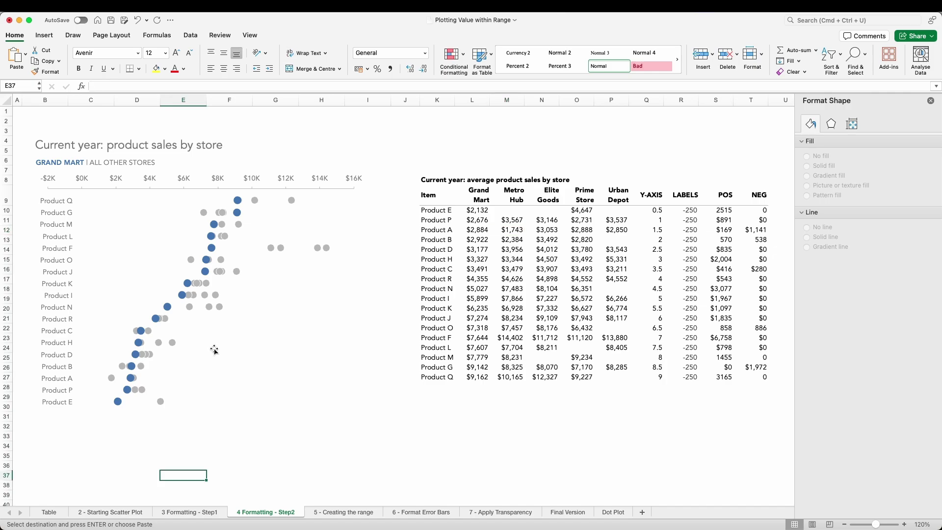
left_click(239, 323)
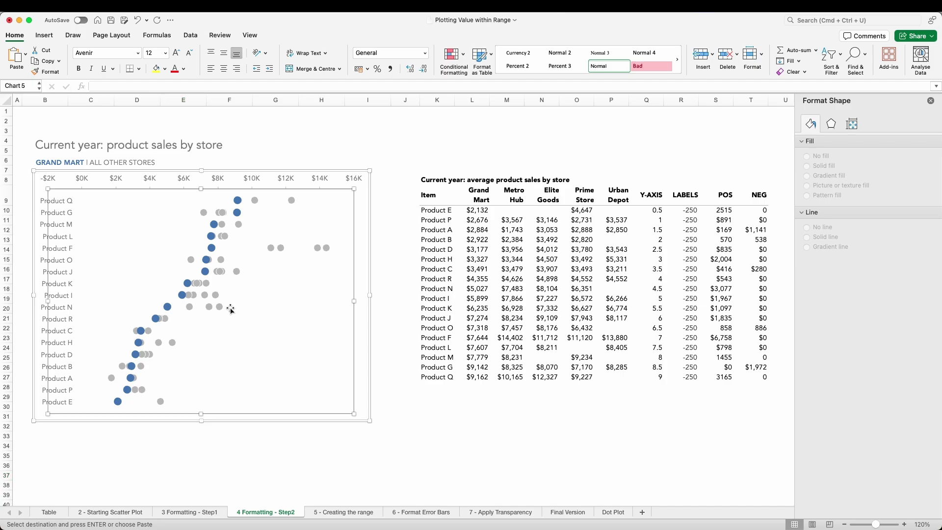
left_click(203, 272)
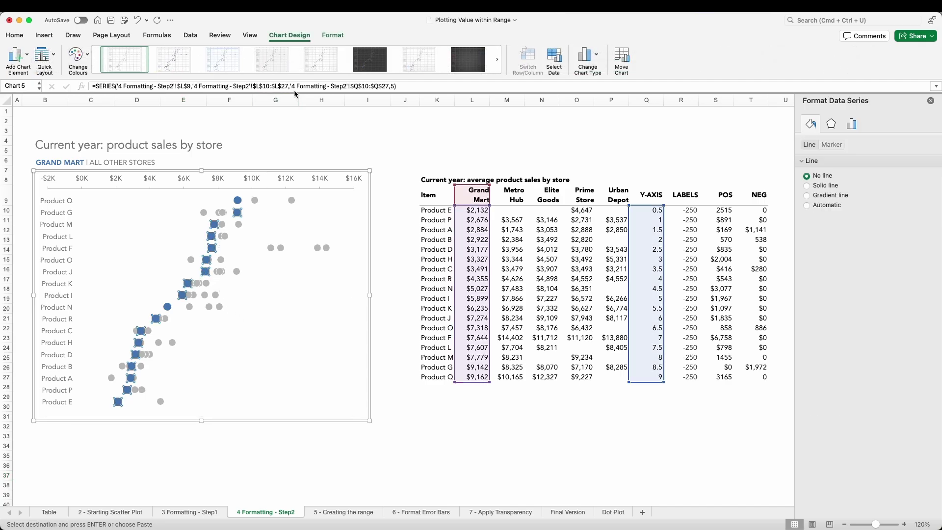
left_click(22, 62)
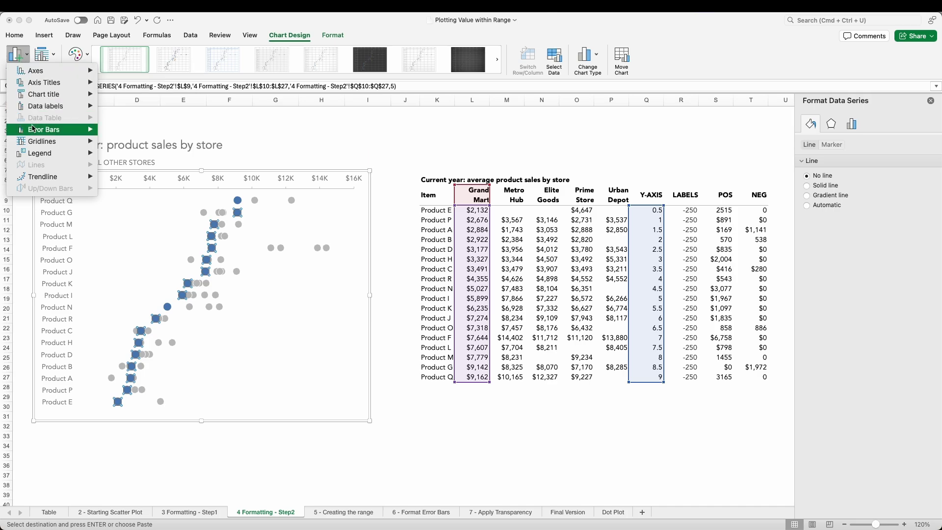
mouse_move(32, 129)
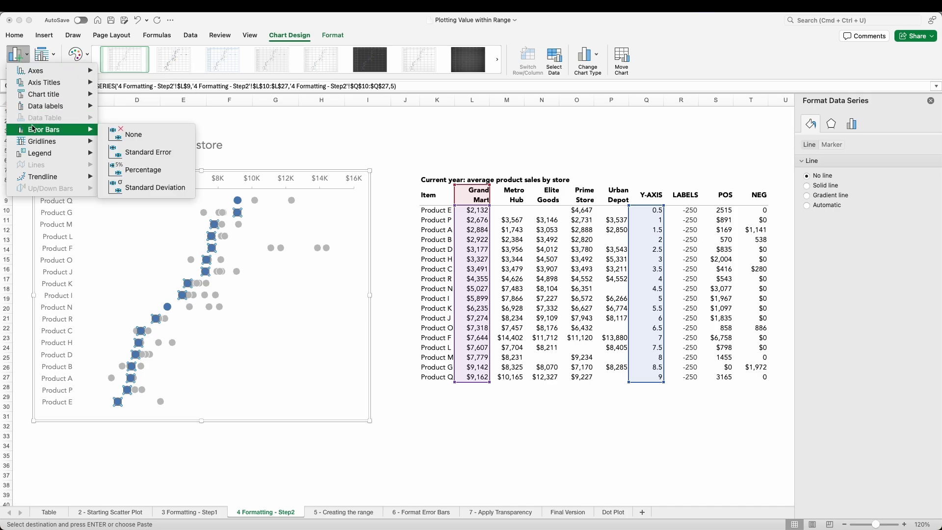
left_click(145, 153)
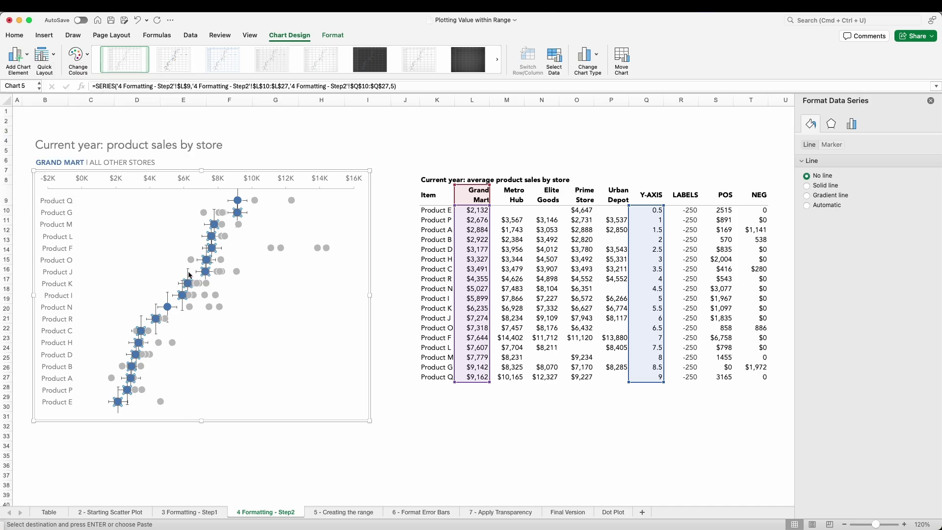
left_click(190, 275)
key("Delete")
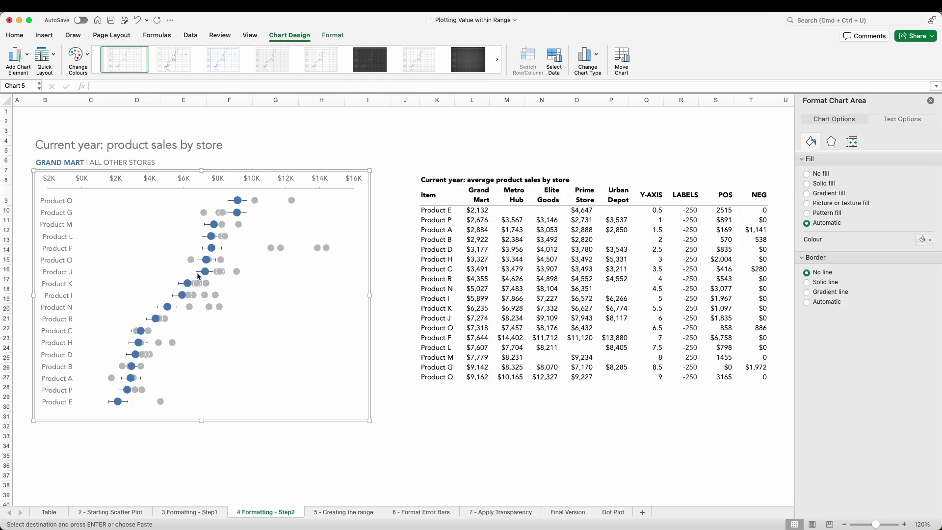
Step: Set the Grand Mart horizontal error bars to No Cap with a Custom error amount
left_click(198, 276)
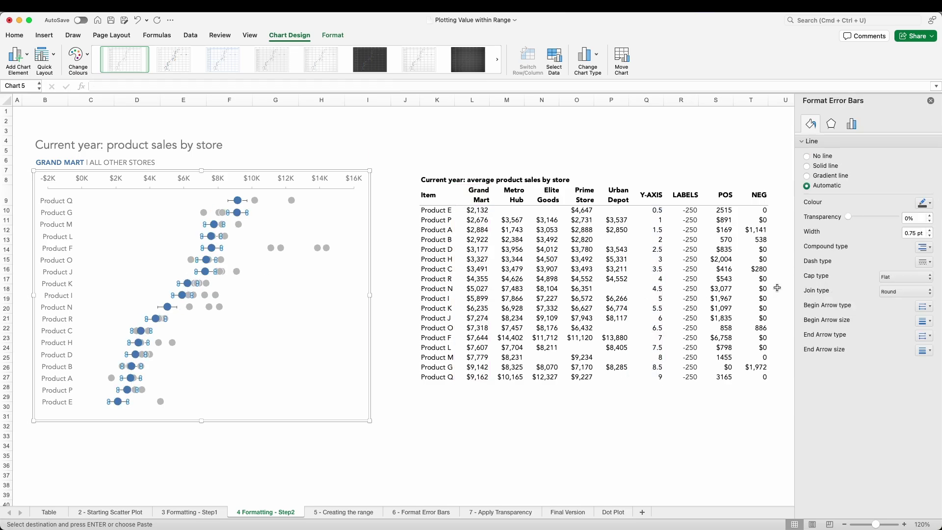
left_click(852, 124)
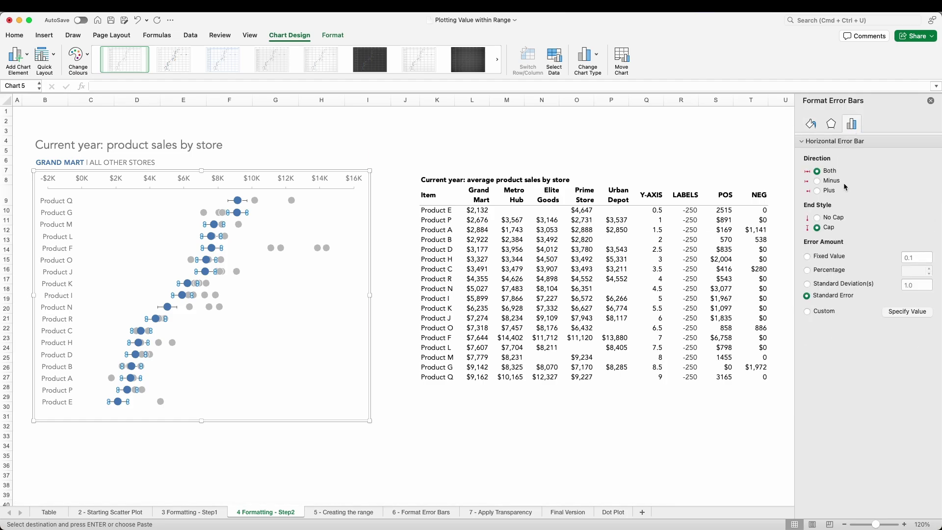
left_click(834, 218)
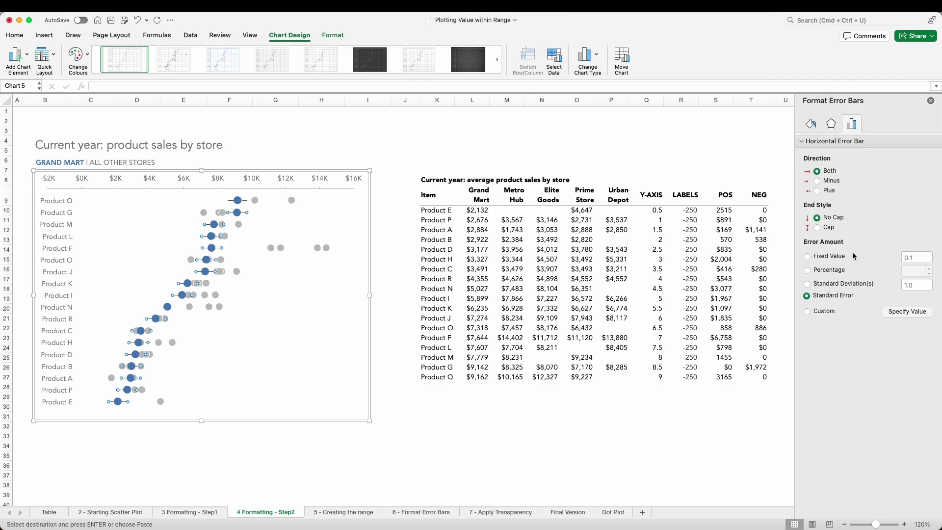
left_click(808, 312)
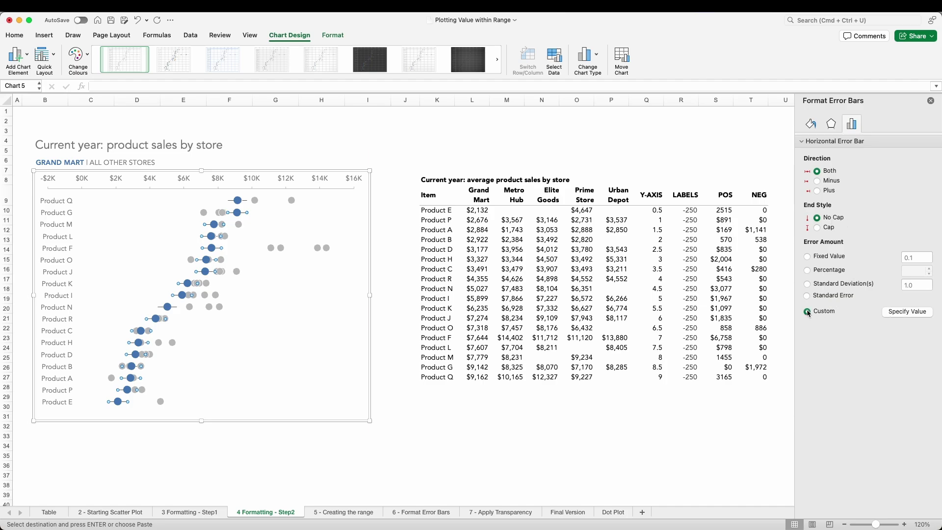
left_click(901, 314)
Step: Use POS cells S10:S27 as positive and NEG cells T10:T27 as negative error values
left_click(542, 161)
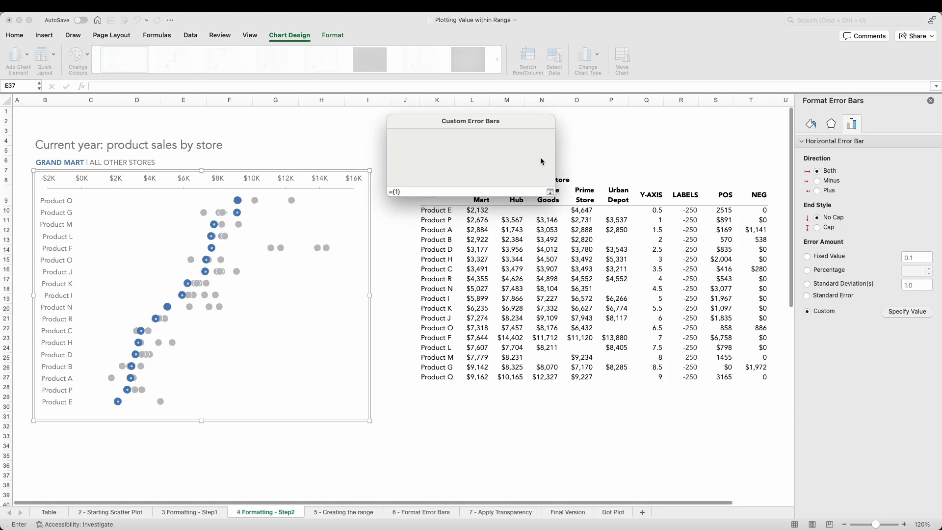
left_click_drag(724, 210, 718, 377)
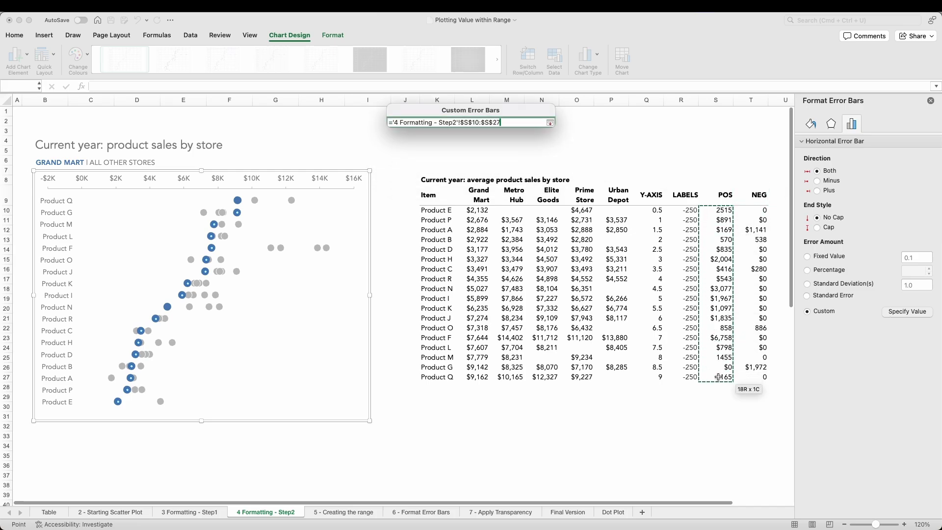
left_click(550, 123)
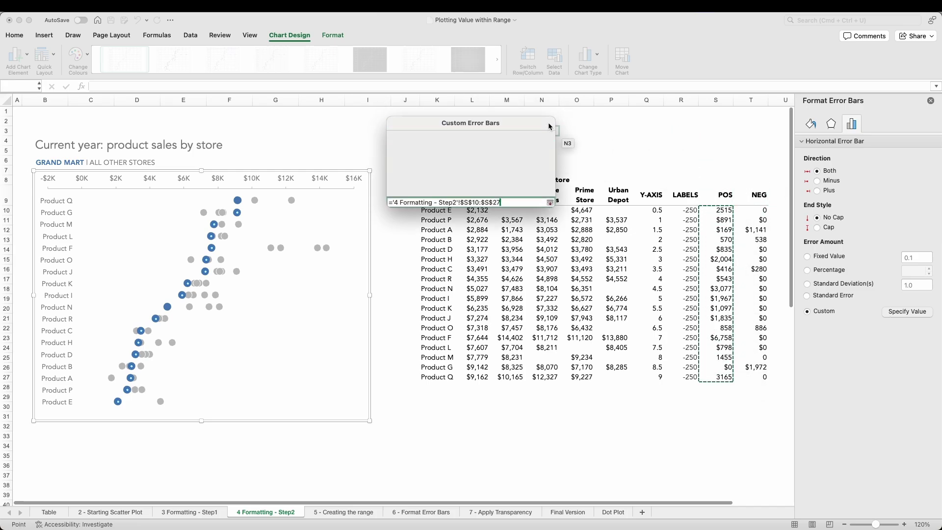
left_click(542, 183)
left_click_drag(757, 210, 755, 376)
left_click(549, 122)
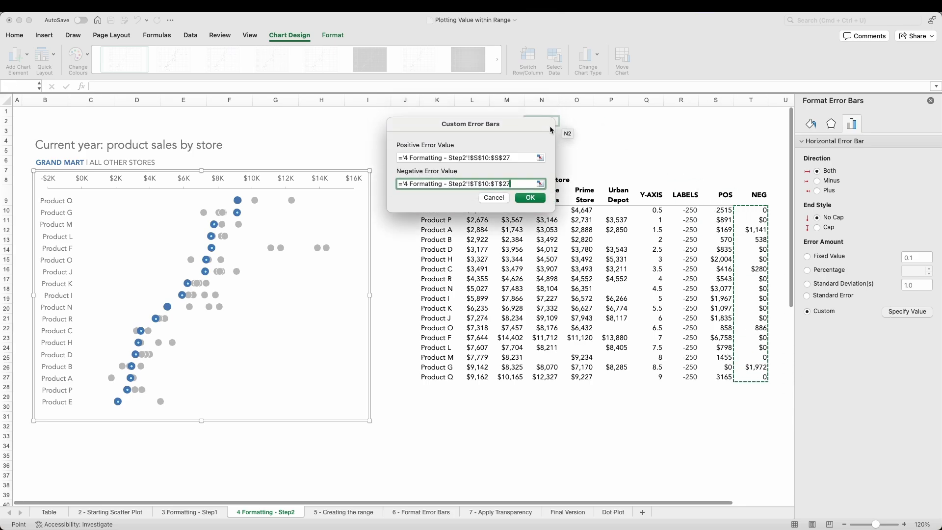
left_click(532, 198)
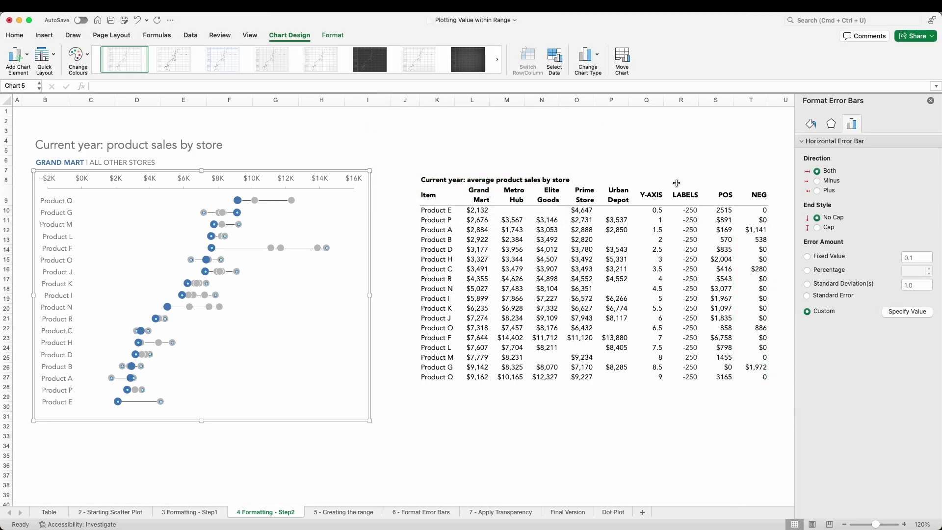
Step: Format the Grand Mart error bars as solid 17.5 pt light-grey lines with Round cap type
left_click(708, 181)
left_click(297, 250)
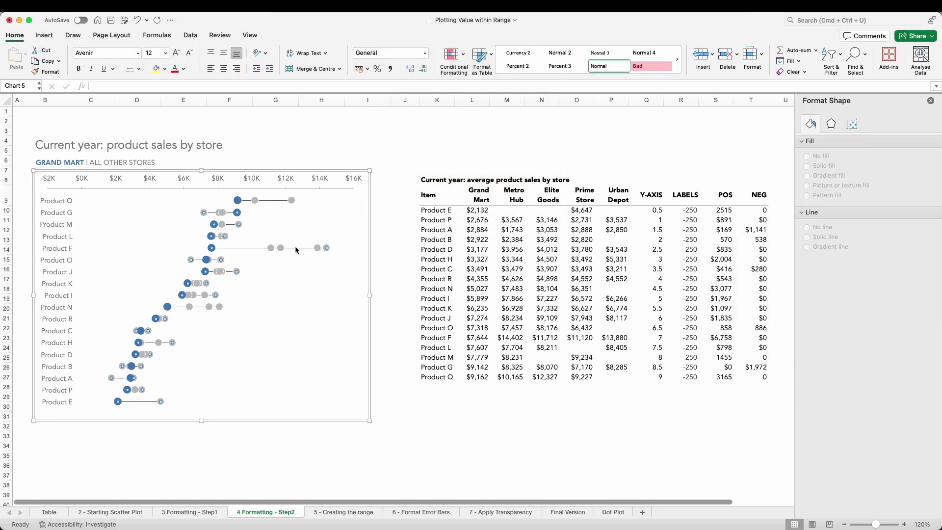
left_click(811, 124)
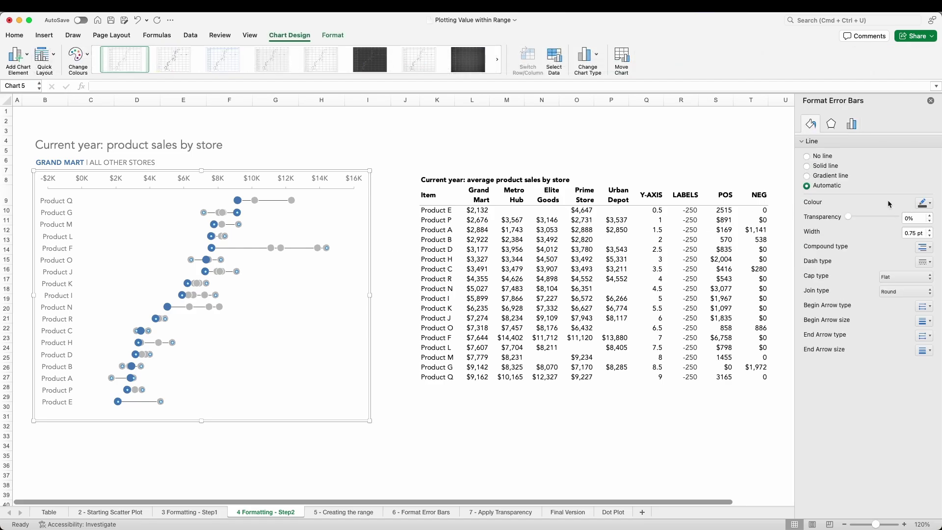
left_click(825, 167)
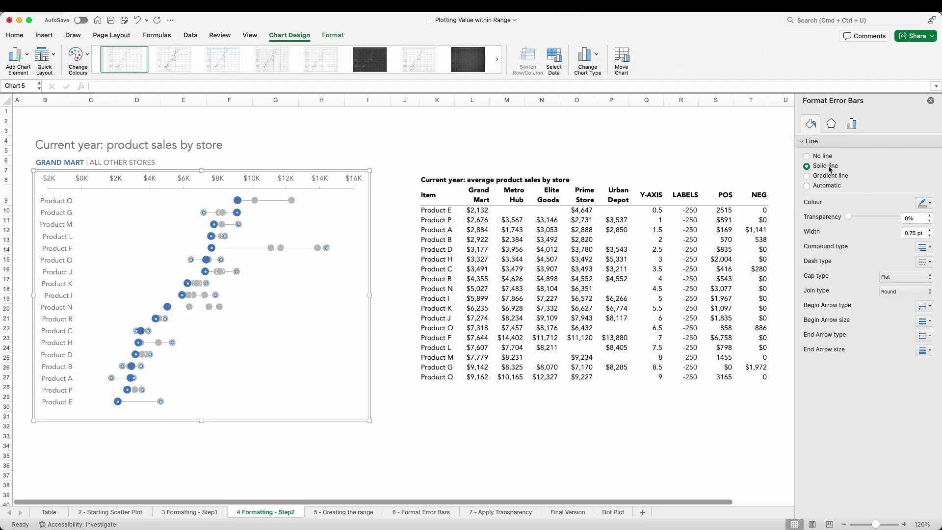
left_click(923, 233)
type("17.5")
key("Return")
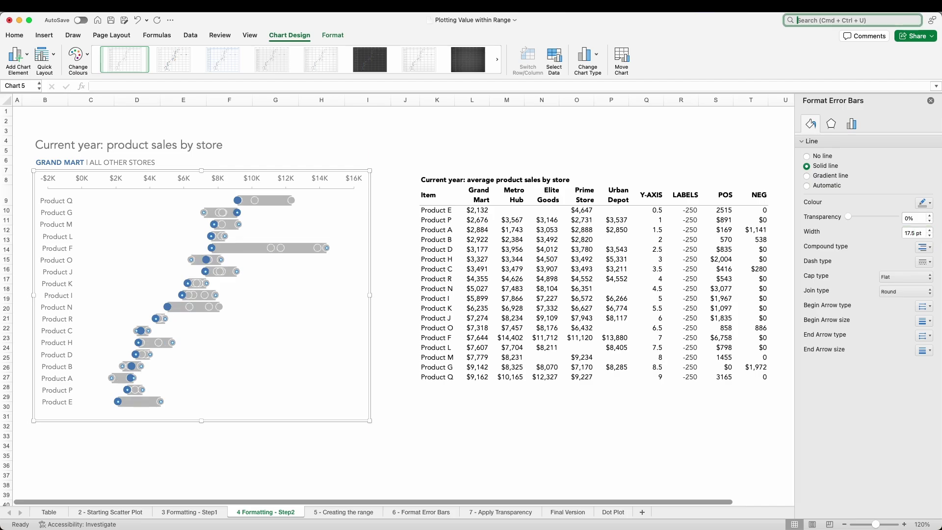
left_click(893, 277)
left_click(893, 268)
left_click(923, 203)
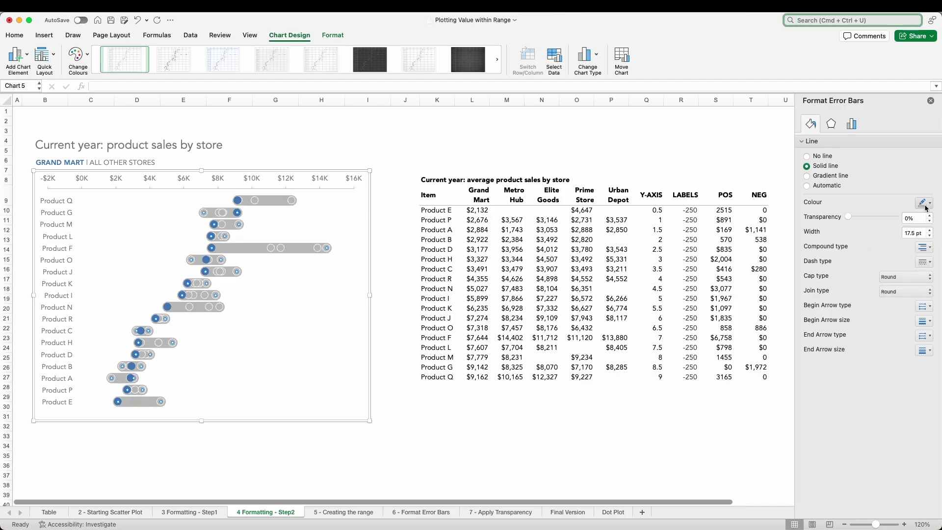
left_click(857, 252)
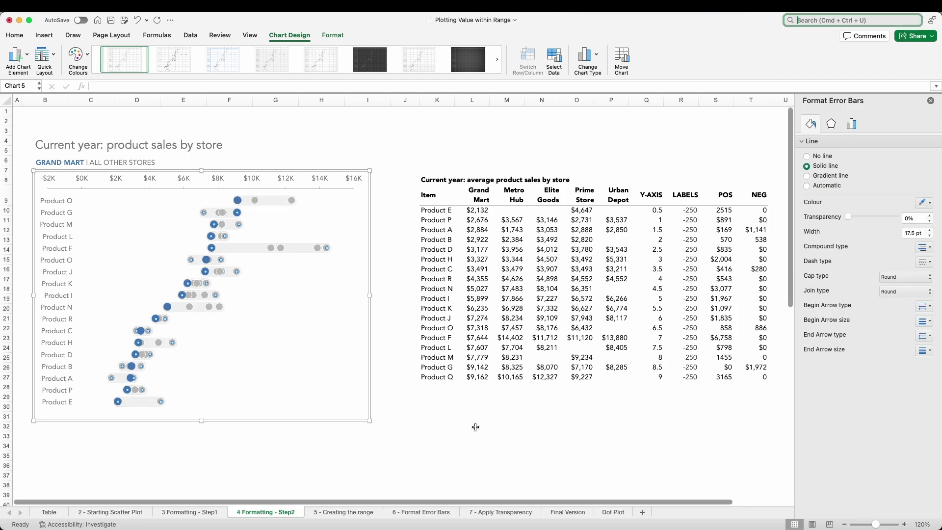
left_click(280, 437)
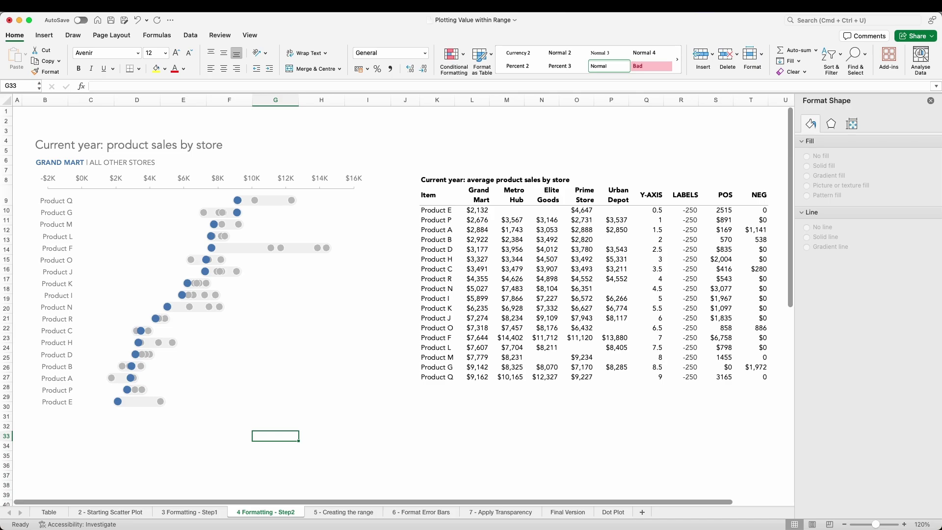
Step: Remove the Metro Hub, Elite Goods, Prime Store, Urban Depot and PRODUCT series from the chart
left_click(319, 393)
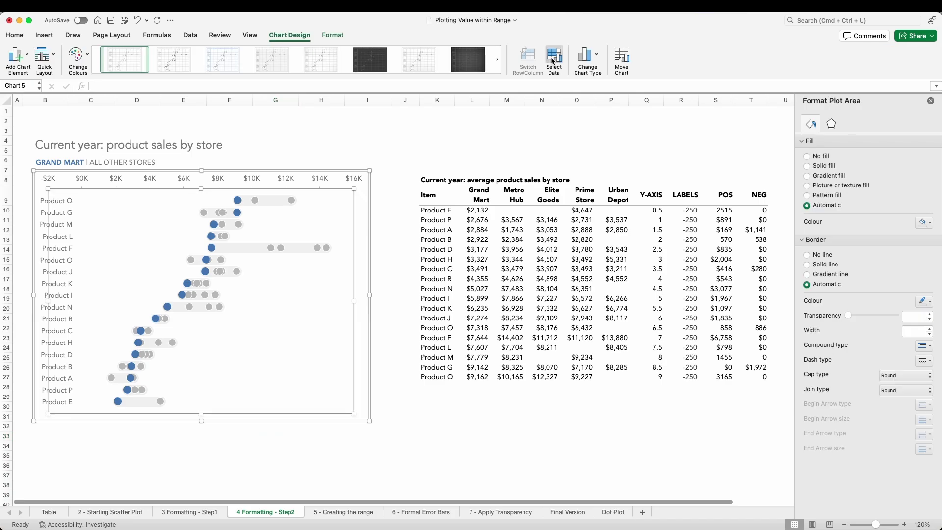
left_click(554, 59)
left_click(395, 176)
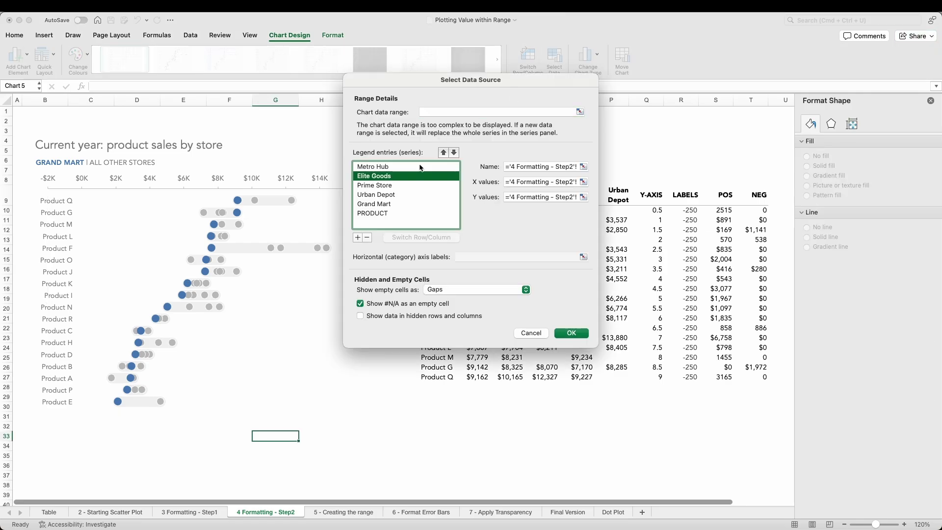
left_click(367, 238)
left_click(367, 237)
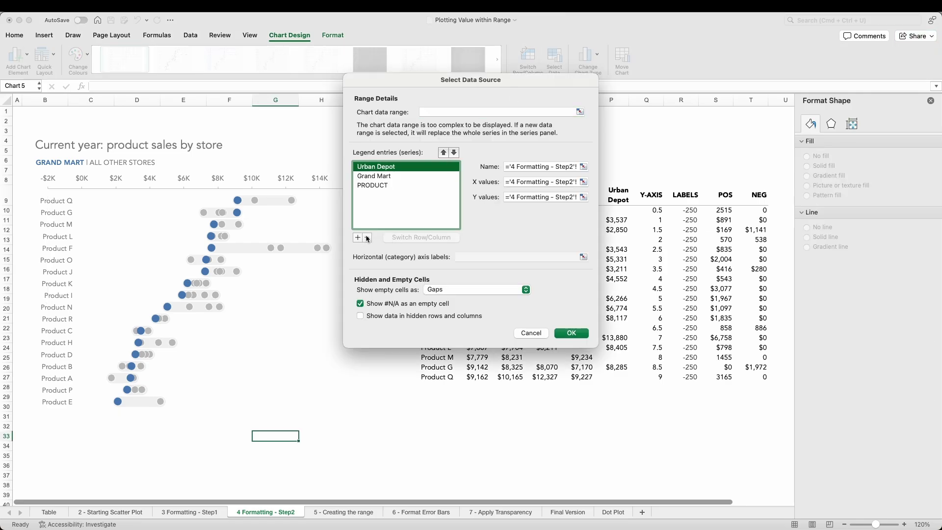
left_click(367, 239)
left_click(571, 333)
left_click(179, 477)
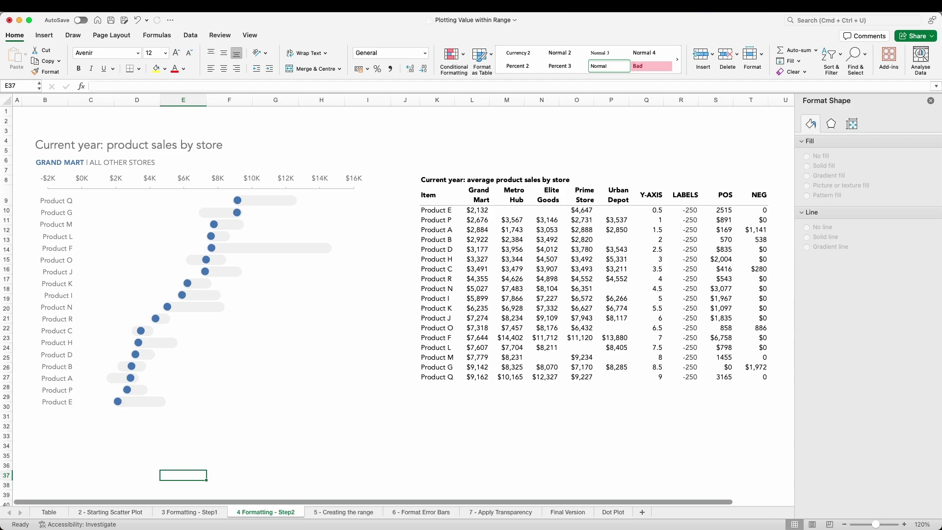
left_click(549, 514)
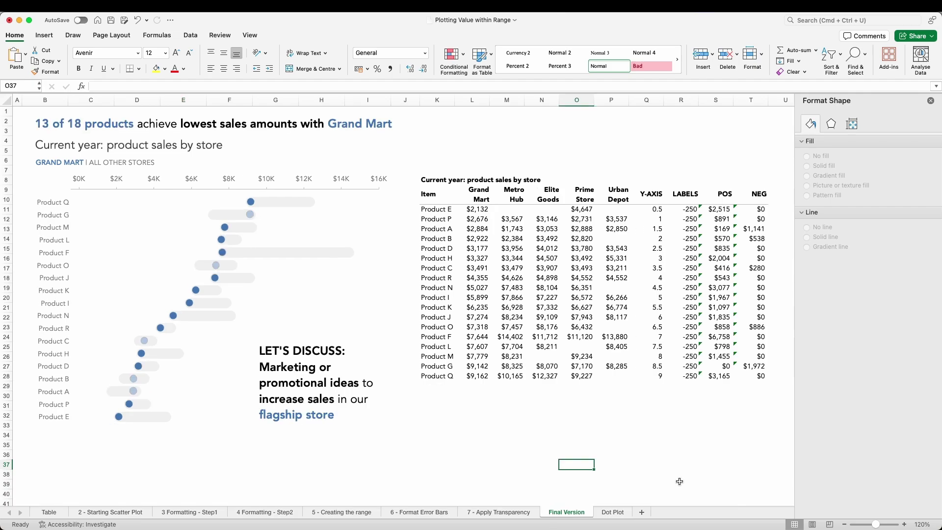